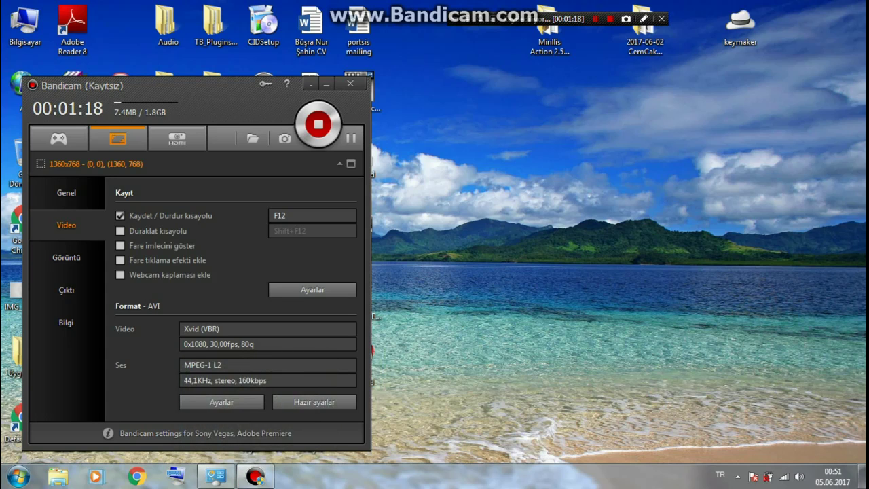
Step: Open the 2017-06-02 Studio One song from its desktop folder, minimize the windows in the way, and decline reconnecting the external devices
{"action": "left_click_drag", "start_coordinate": [645, 40], "coordinate": [646, 95]}
{"action": "double_click", "coordinate": [645, 95]}
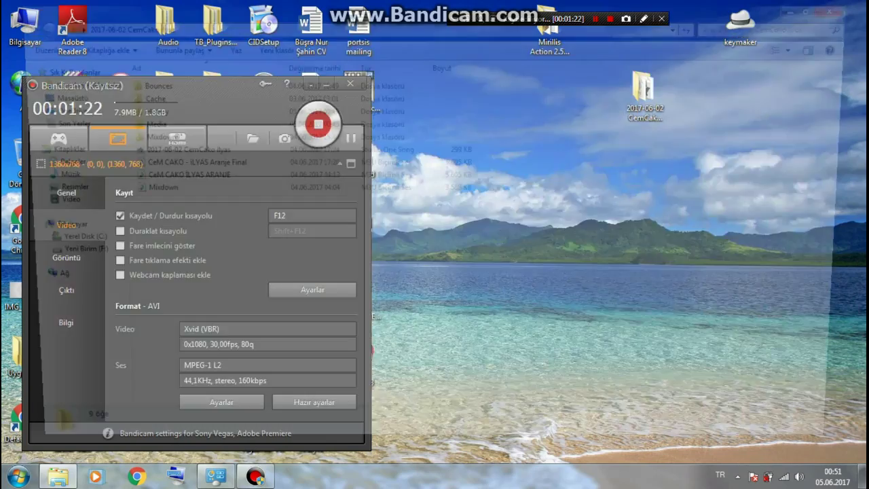
{"action": "left_click", "coordinate": [172, 150]}
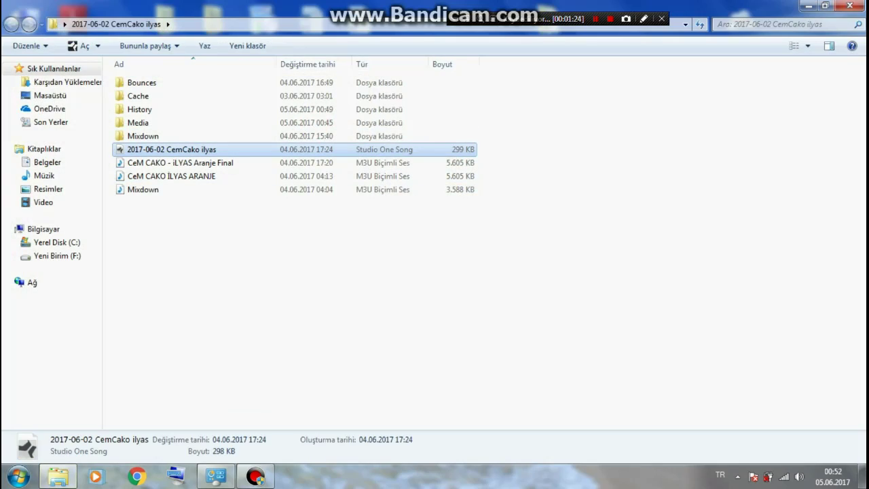
{"action": "left_click", "coordinate": [809, 6]}
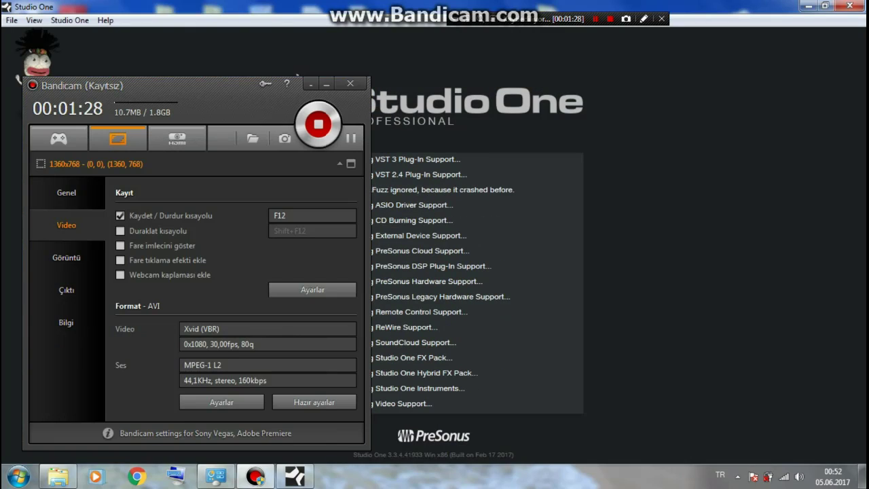
{"action": "left_click", "coordinate": [327, 84]}
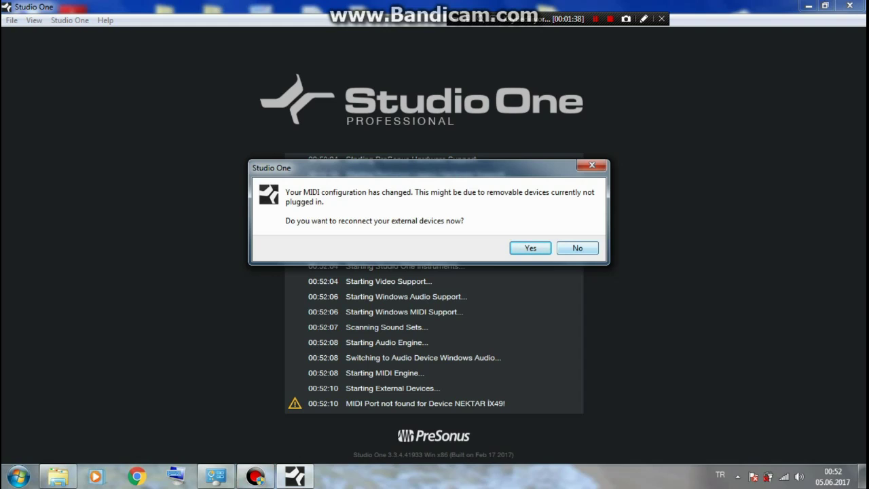
{"action": "left_click", "coordinate": [578, 248]}
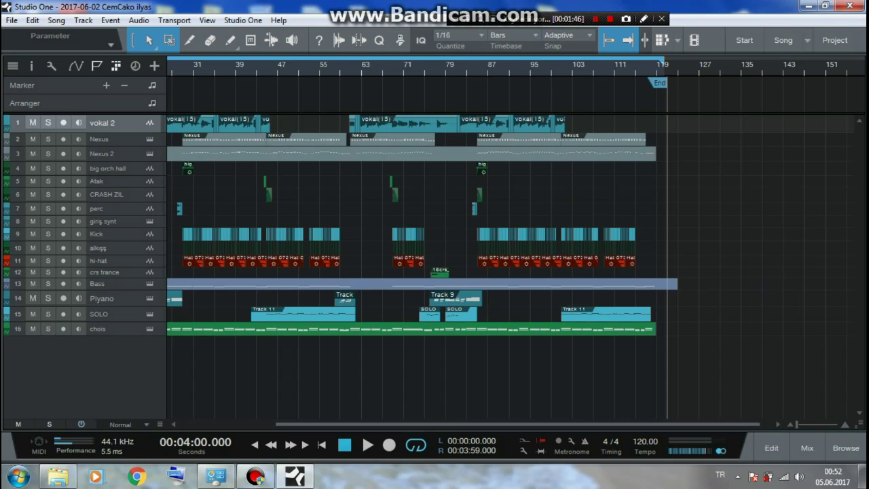
Step: Return the playhead to the song start and mute the vokal 2 track
{"action": "left_click", "coordinate": [255, 445]}
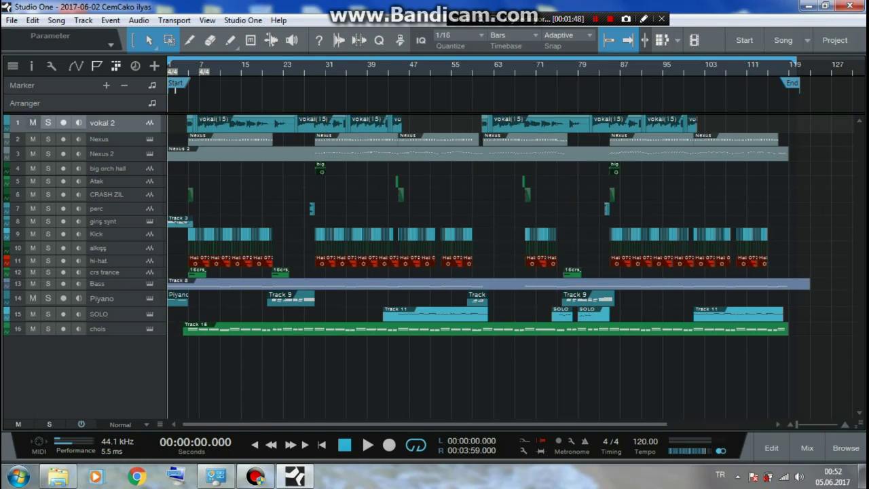
{"action": "left_click", "coordinate": [18, 425]}
{"action": "left_click", "coordinate": [32, 123]}
{"action": "left_click", "coordinate": [33, 122], "text": "alt"}
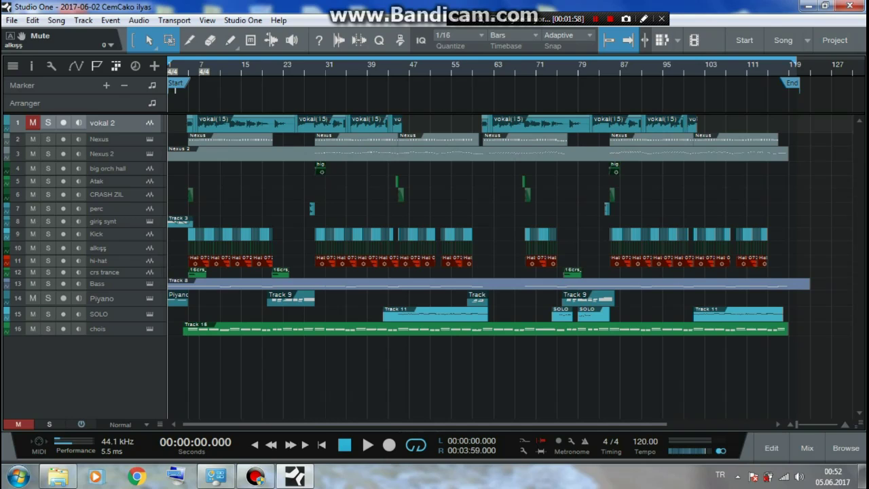
{"action": "scroll", "coordinate": [284, 224], "scroll_direction": "up", "scroll_amount": 8}
{"action": "left_click", "coordinate": [441, 210]}
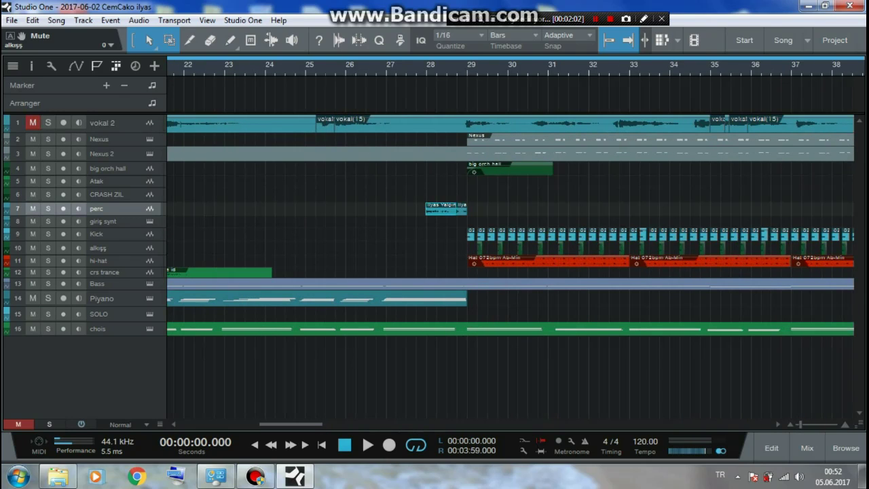
{"action": "left_click", "coordinate": [461, 210]}
{"action": "key", "text": "w"}
{"action": "key", "text": "w"}
{"action": "key", "text": "w"}
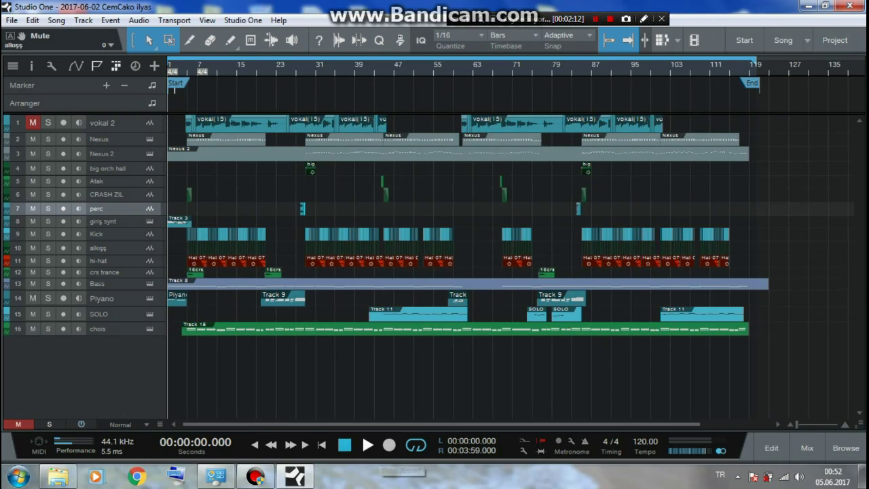
Step: Play the song from the beginning and lower the main output to about -13.1 dB in the mixer
{"action": "left_click", "coordinate": [368, 445]}
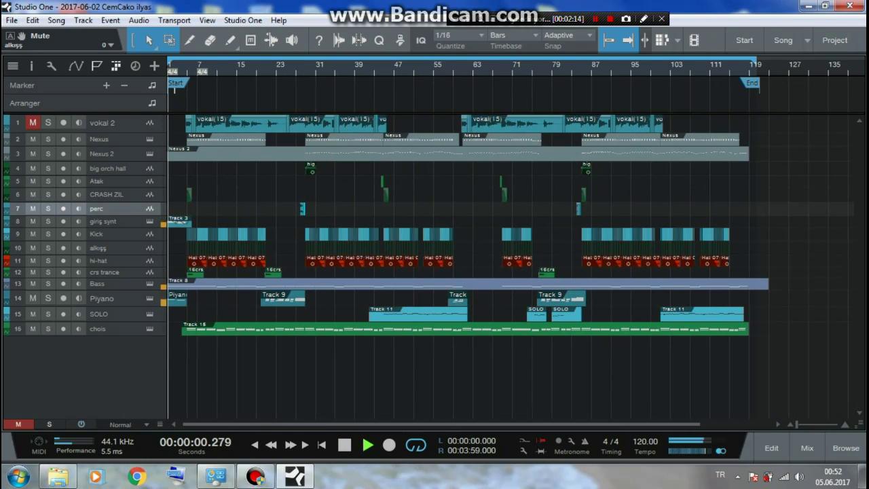
{"action": "left_click", "coordinate": [807, 449]}
{"action": "left_click_drag", "start_coordinate": [840, 258], "coordinate": [840, 310]}
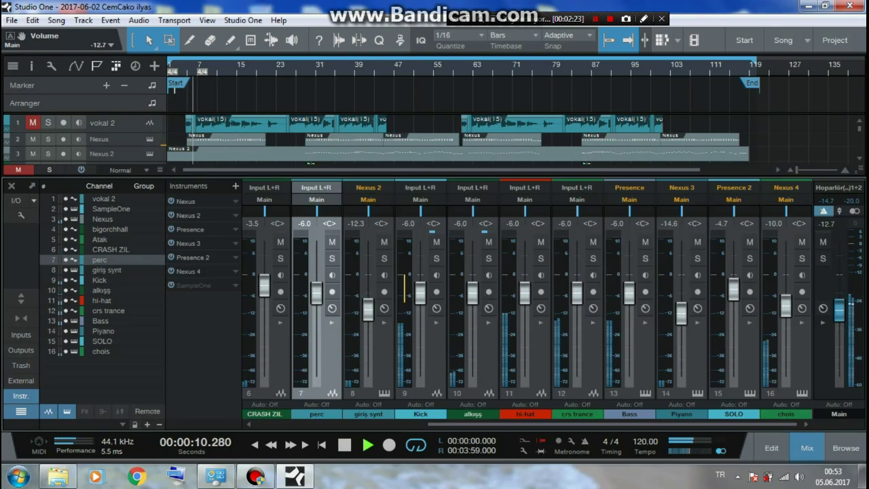
{"action": "left_click_drag", "start_coordinate": [840, 310], "coordinate": [839, 311]}
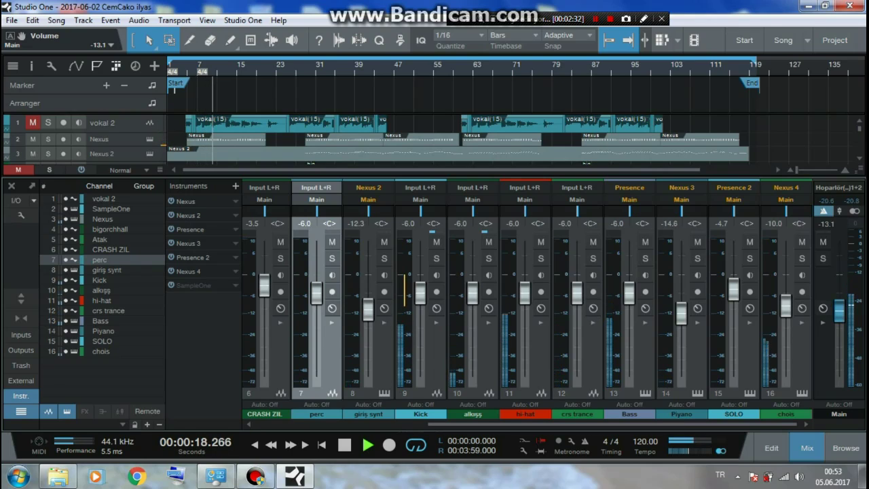
{"action": "key", "text": "F3"}
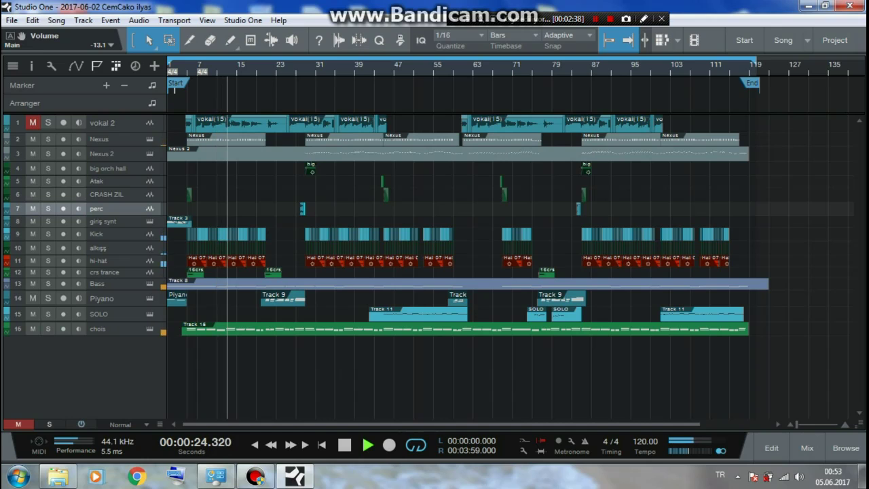
Step: Examine the arrangement closely during playback, stop after the first verse section, and return the playhead to the song start
{"action": "scroll", "coordinate": [222, 265], "scroll_direction": "up", "scroll_amount": 5}
{"action": "key", "text": "e"}
{"action": "key", "text": "e"}
{"action": "key", "text": "e"}
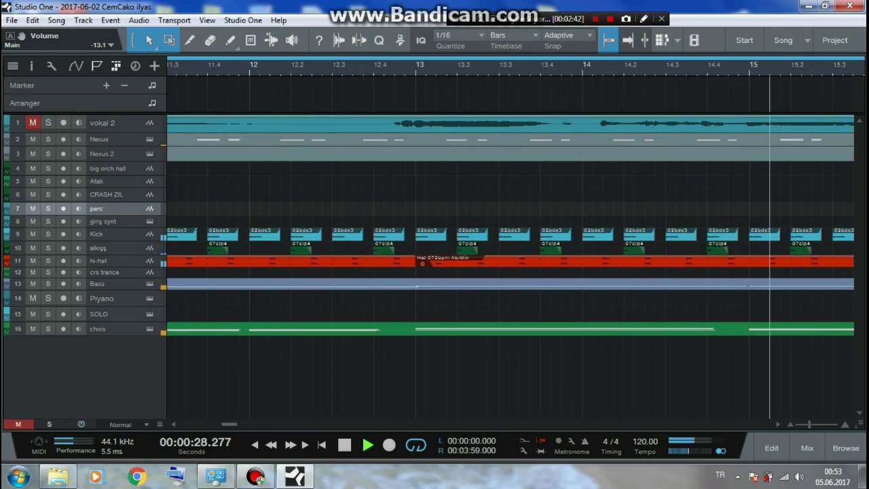
{"action": "key", "text": "w"}
{"action": "key", "text": "w"}
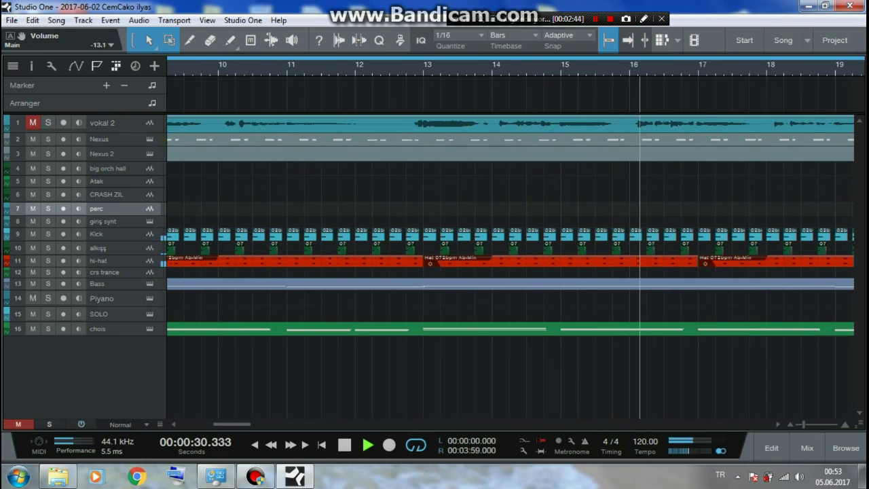
{"action": "key", "text": "w"}
{"action": "key", "text": "w"}
{"action": "key", "text": "w"}
{"action": "key", "text": "w"}
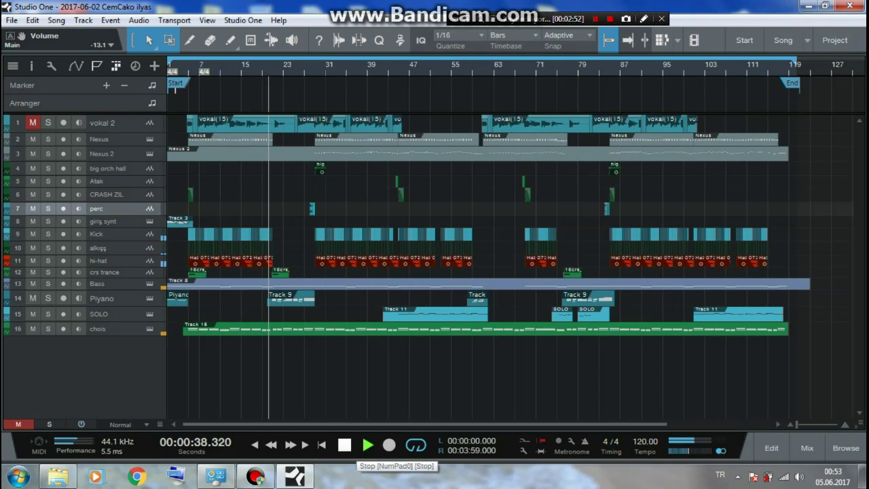
{"action": "left_click", "coordinate": [345, 445]}
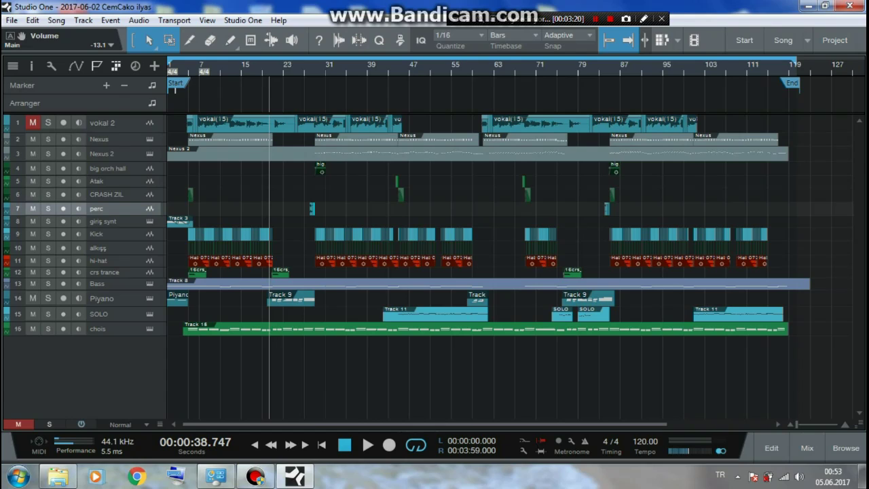
{"action": "left_click", "coordinate": [254, 445]}
{"action": "left_click", "coordinate": [255, 445]}
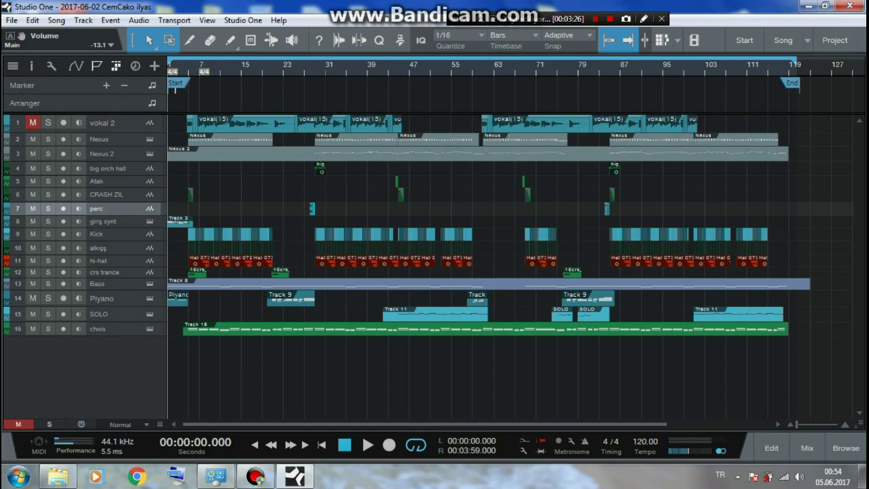
Step: Inspect the vokal 2 track's channel settings and inserts, including the RedlightDist effect
{"action": "left_click", "coordinate": [337, 123]}
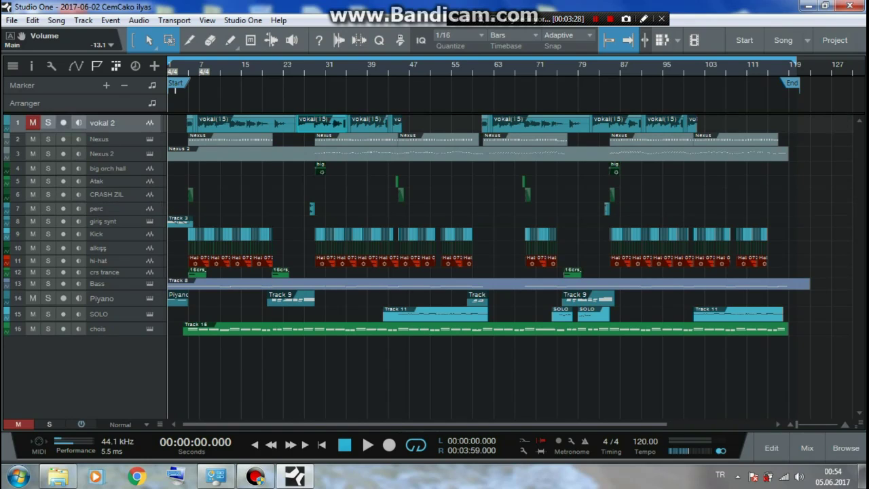
{"action": "left_click", "coordinate": [31, 66]}
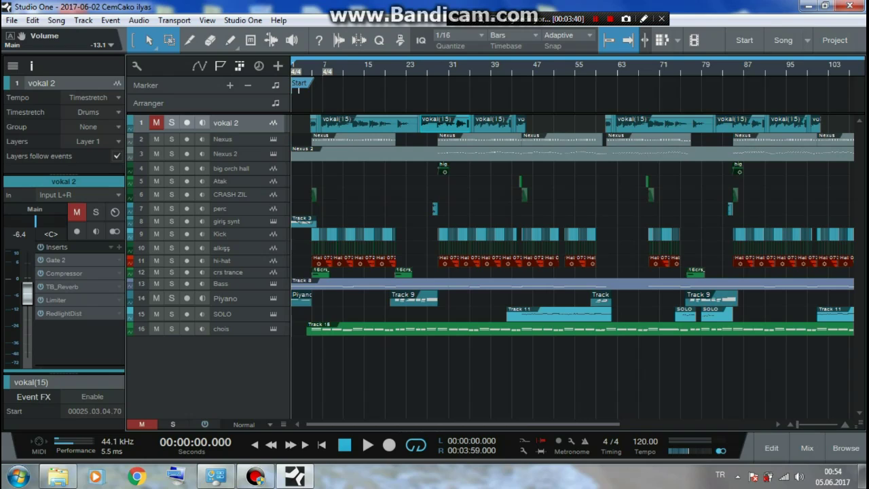
{"action": "double_click", "coordinate": [64, 314]}
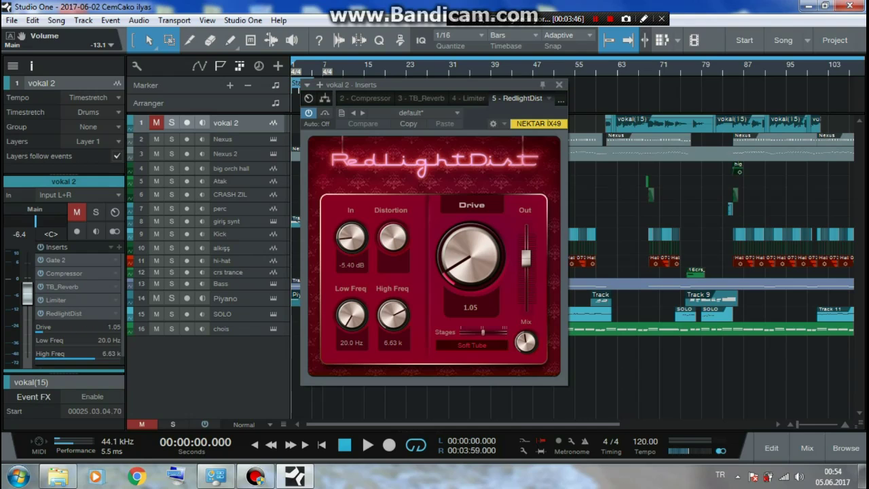
{"action": "left_click", "coordinate": [559, 85]}
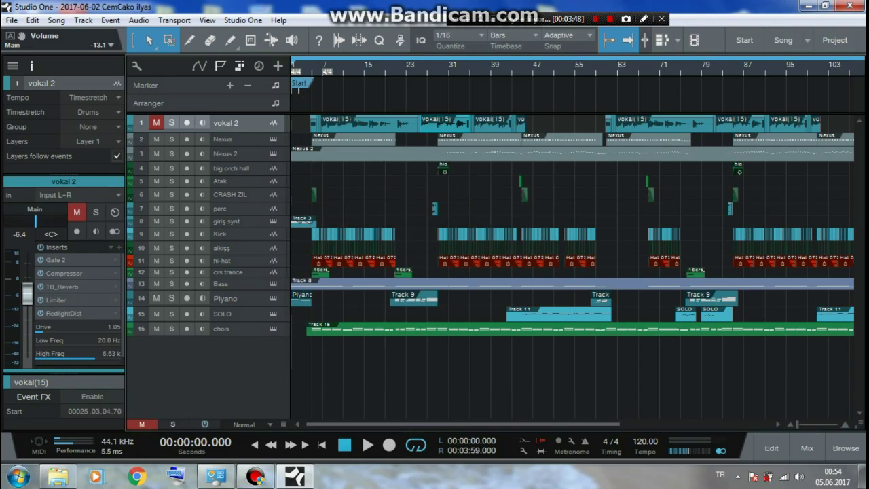
{"action": "left_click", "coordinate": [64, 314]}
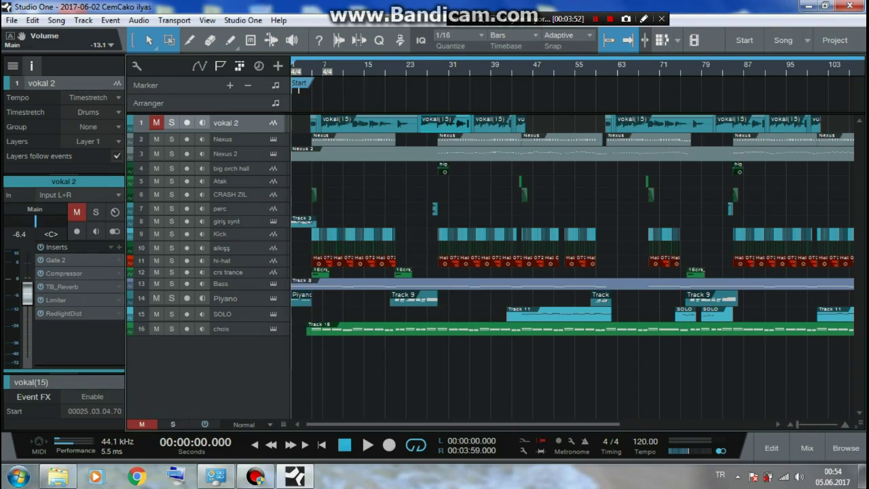
{"action": "left_click", "coordinate": [31, 65]}
Step: View the Nexus instrument and preset used on the Nexus track
{"action": "left_click", "coordinate": [357, 140]}
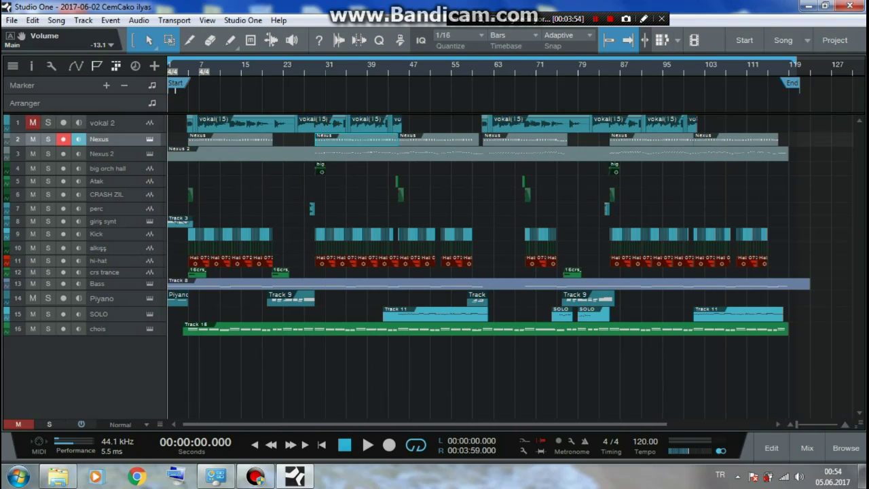
{"action": "left_click", "coordinate": [150, 139]}
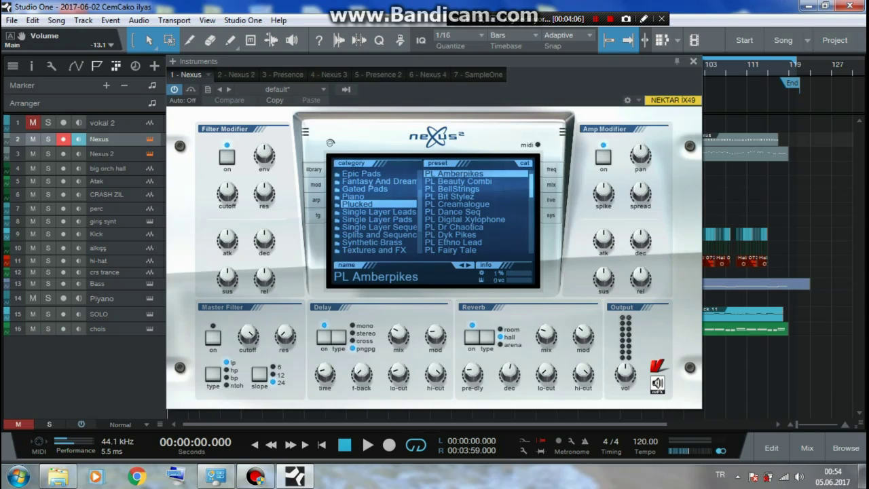
{"action": "key", "text": "Escape"}
Step: Mute every track from Nexus 2 to chois and audition the first Nexus clip with the Listen tool
{"action": "left_click_drag", "start_coordinate": [33, 154], "coordinate": [33, 329]}
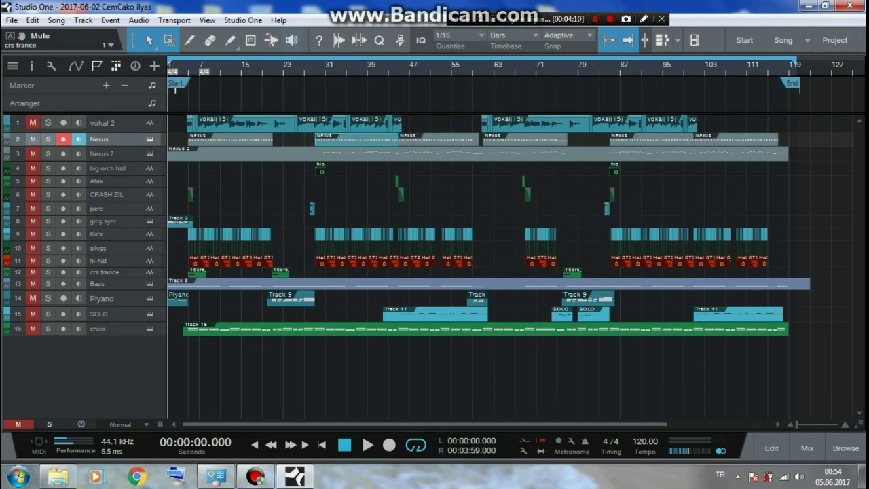
{"action": "left_click", "coordinate": [292, 40]}
{"action": "left_click", "coordinate": [191, 139]}
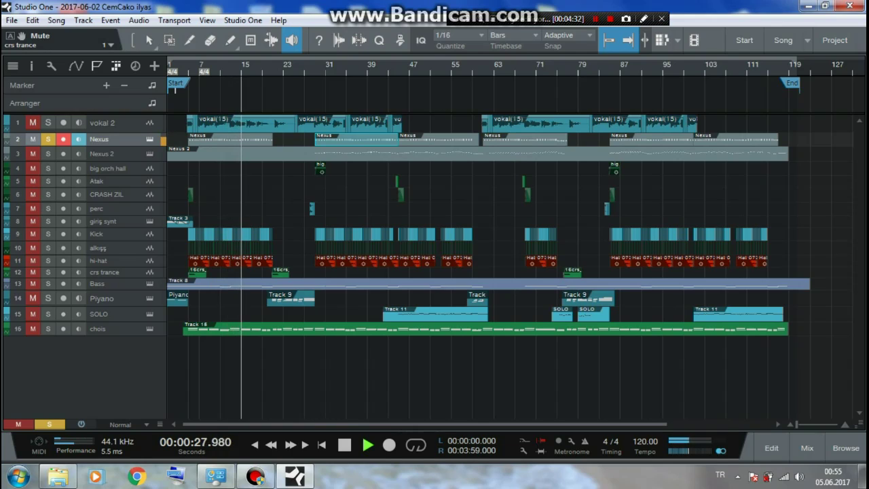
{"action": "key", "text": "space"}
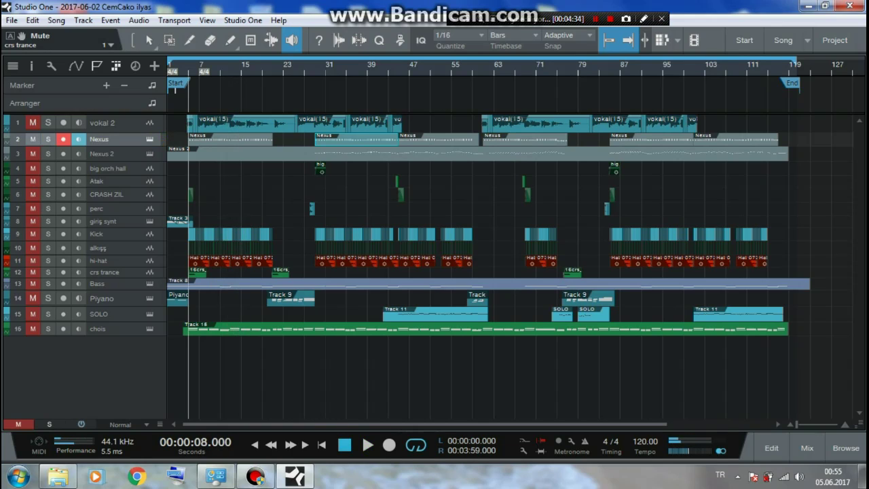
Step: Unmute the Nexus 2 track, mute the Nexus track, and return the playhead to the song start
{"action": "left_click", "coordinate": [32, 154]}
{"action": "left_click", "coordinate": [33, 140]}
{"action": "left_click_drag", "start_coordinate": [180, 66], "coordinate": [180, 110]}
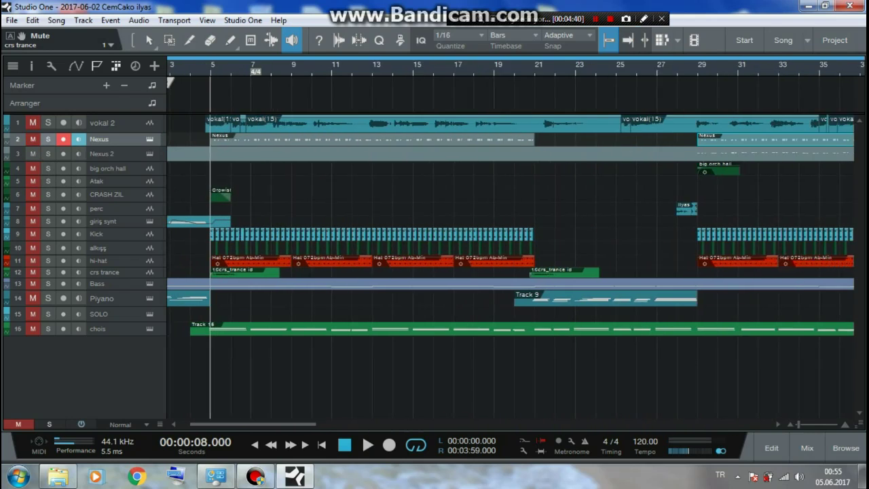
{"action": "key", "text": "w"}
{"action": "key", "text": "w"}
{"action": "key", "text": "w"}
{"action": "key", "text": "comma"}
{"action": "key", "text": "space"}
{"action": "key", "text": "space"}
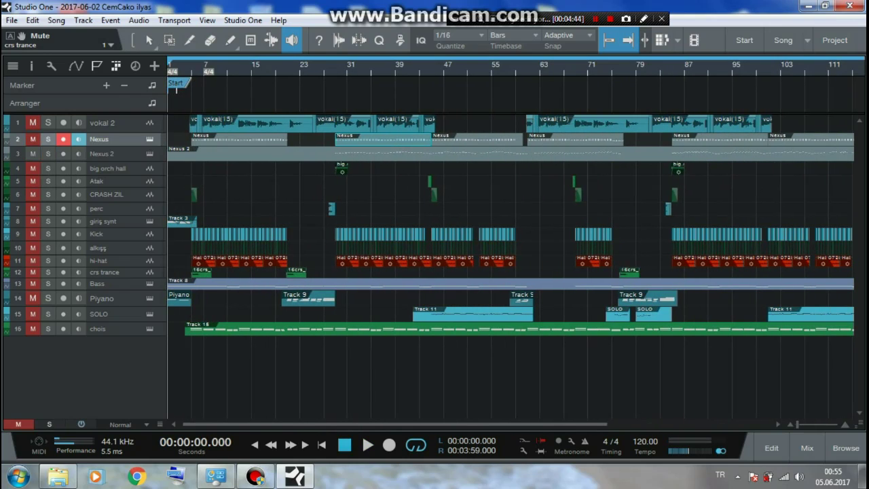
{"action": "mouse_move", "coordinate": [167, 272]}
{"action": "left_mouse_down"}
{"action": "mouse_move", "coordinate": [213, 272]}
{"action": "mouse_move", "coordinate": [166, 271]}
{"action": "left_mouse_up"}
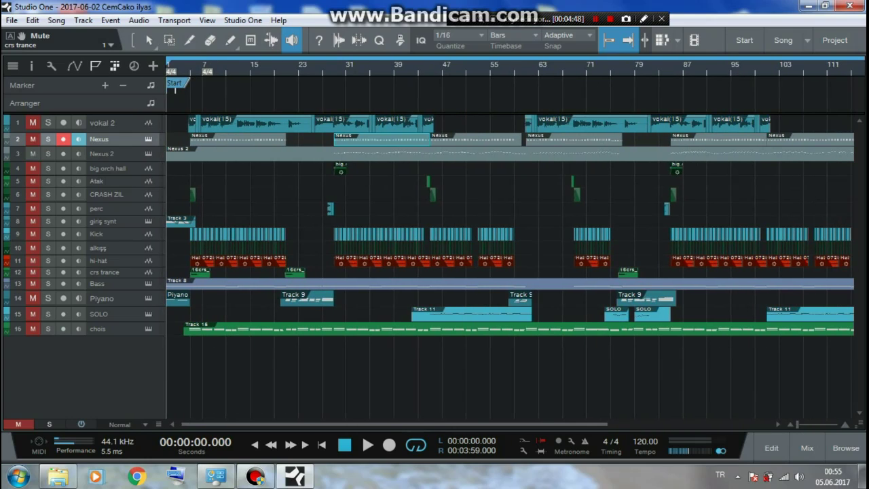
Step: Trim the beginning of the Nexus 2 clip to about bar 28 and reset the playhead to the song start
{"action": "left_click", "coordinate": [148, 40]}
{"action": "left_click_drag", "start_coordinate": [168, 153], "coordinate": [328, 153]}
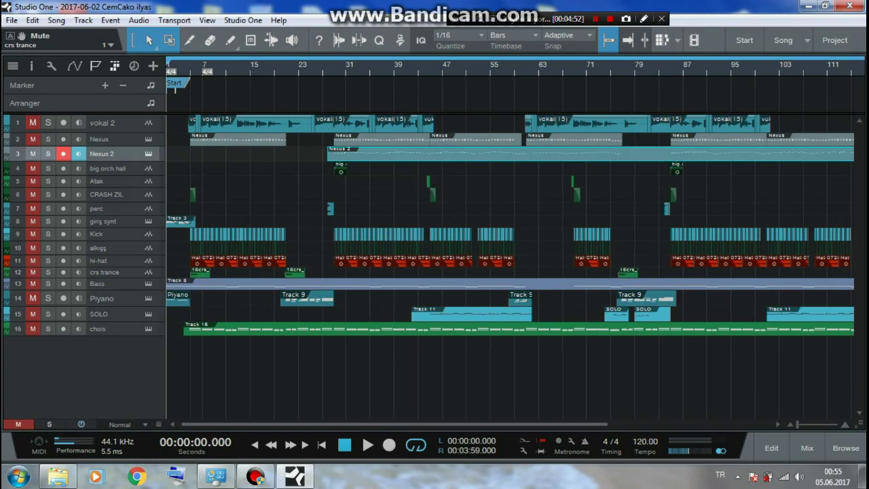
{"action": "left_click", "coordinate": [190, 65]}
{"action": "key", "text": "KP_Subtract"}
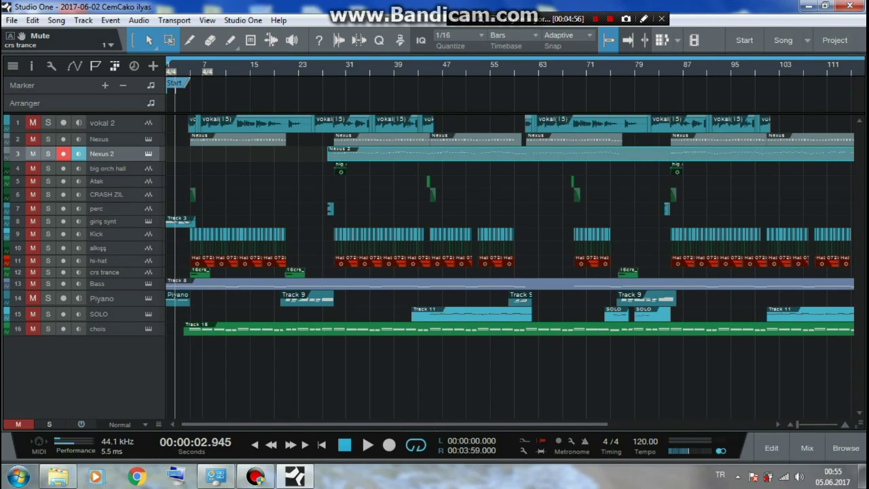
{"action": "left_click", "coordinate": [254, 445]}
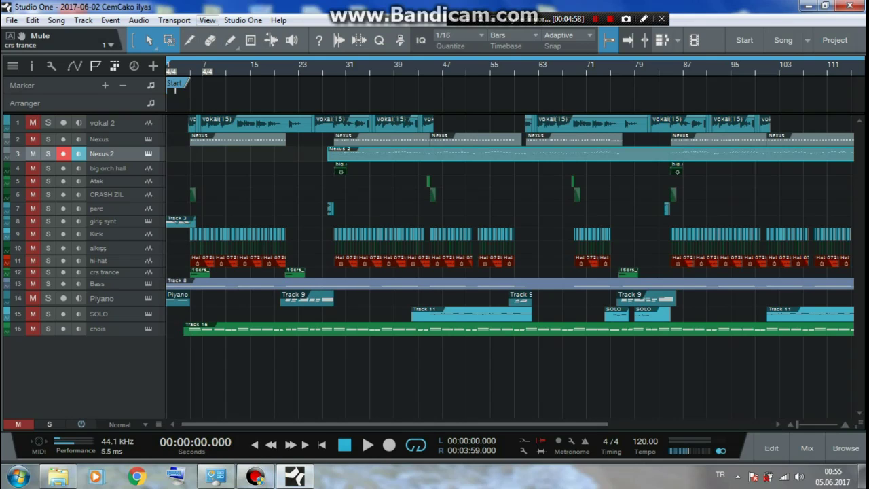
Step: Audition the Nexus 2 clip from about bar 28 with the Listen tool
{"action": "left_click", "coordinate": [292, 40]}
{"action": "left_click", "coordinate": [329, 154]}
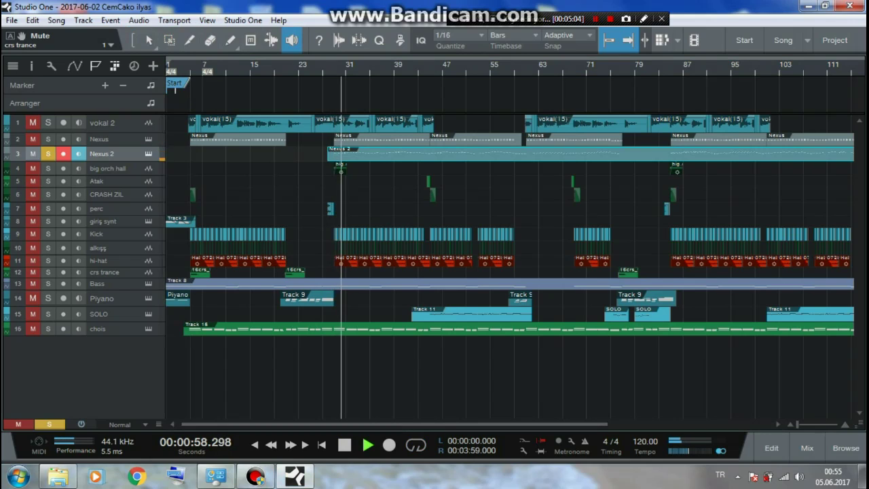
Step: Stop playback, then turn on looping and take the Nexus 2 track out of solo
{"action": "key", "text": "space"}
{"action": "key", "text": "KP_Divide"}
{"action": "left_click", "coordinate": [48, 154]}
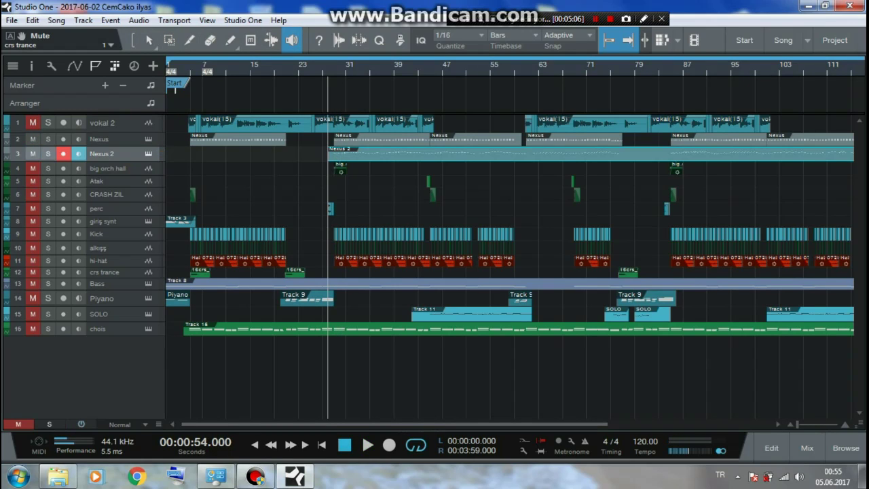
Step: Audition the passage from about bar 28, then return to that point and replay its opening bars
{"action": "key", "text": "space"}
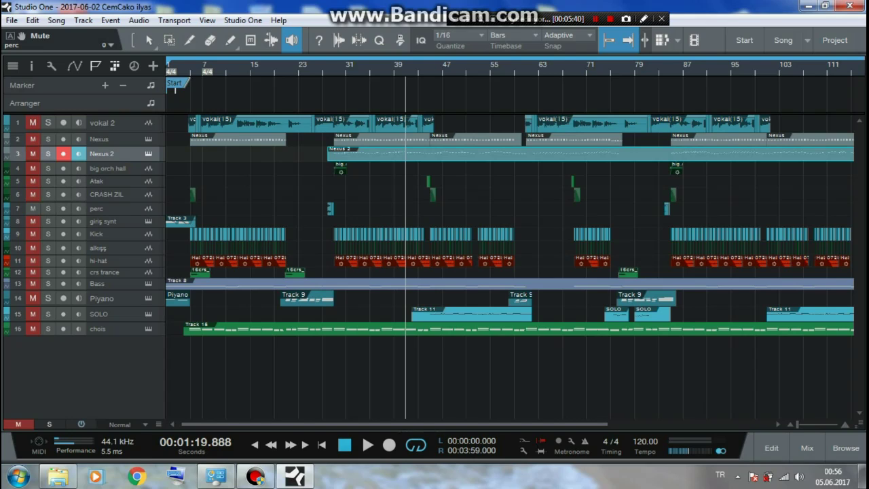
{"action": "key", "text": "KP_0"}
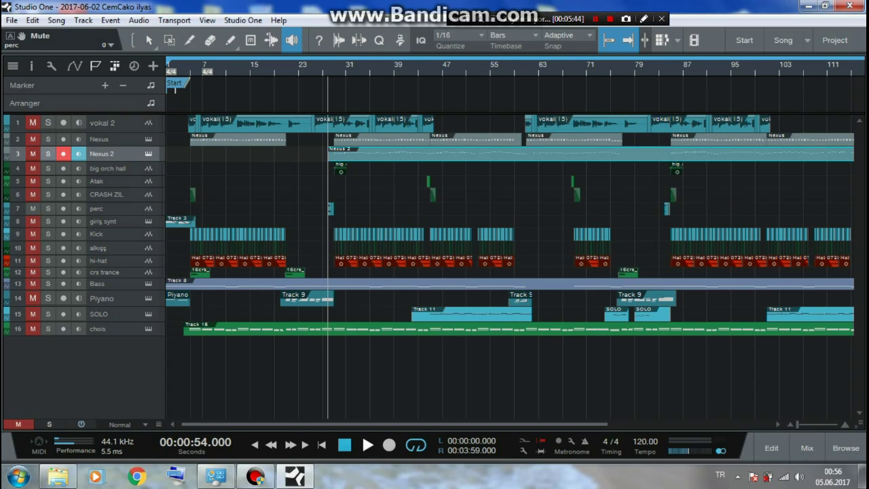
{"action": "key", "text": "space"}
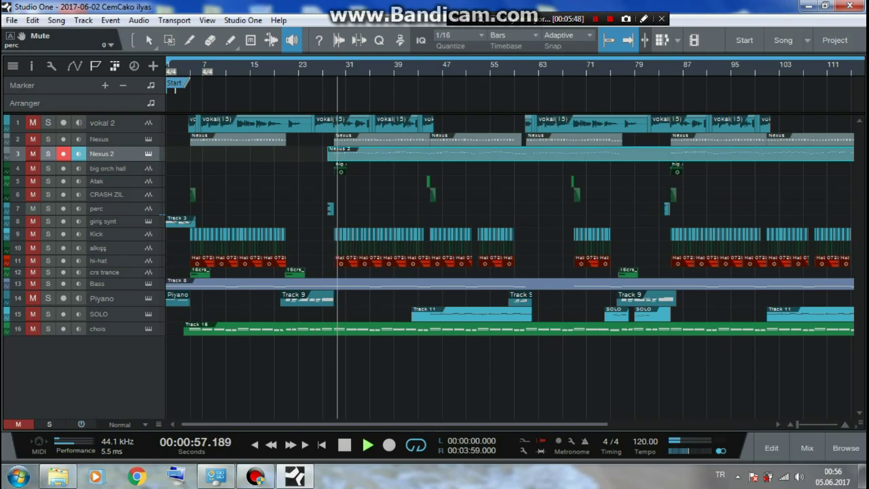
{"action": "key", "text": "space"}
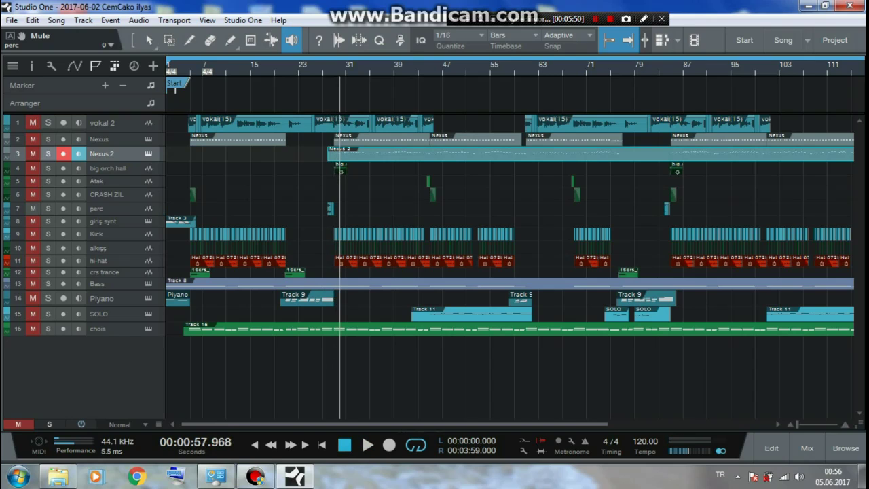
Step: Audition the big orch hall and perc parts from about bar 28, and replay the passage with every track except vokal 2 unmuted
{"action": "left_click", "coordinate": [677, 169]}
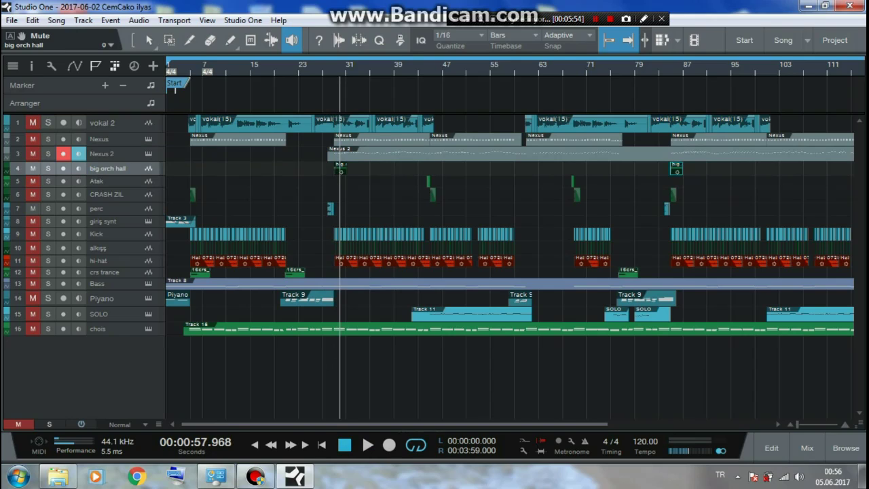
{"action": "left_click", "coordinate": [33, 209]}
{"action": "key", "text": "KP_0"}
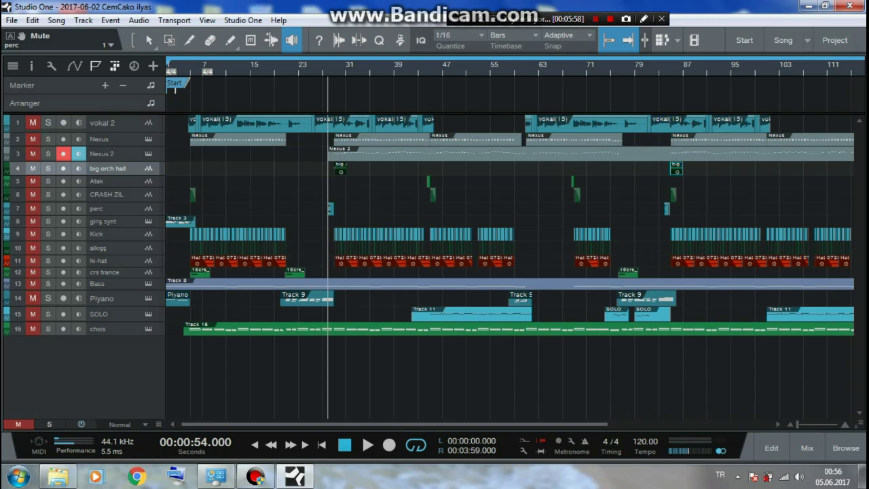
{"action": "left_click", "coordinate": [33, 208]}
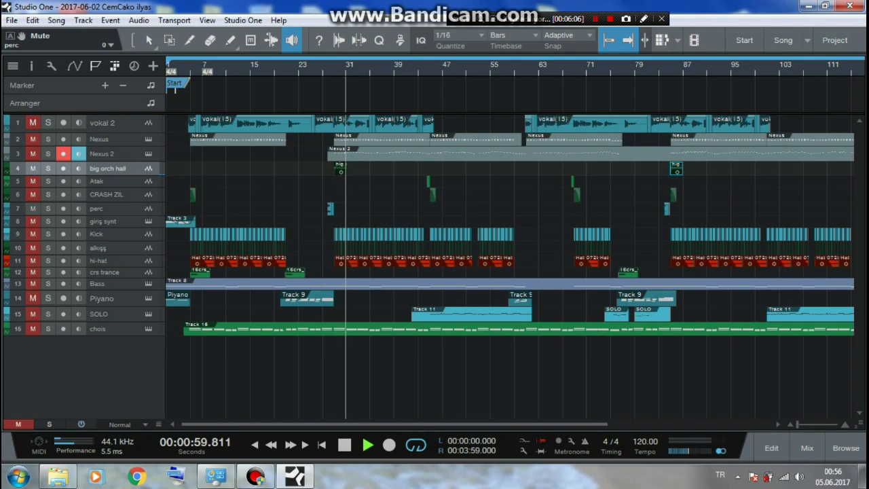
{"action": "key", "text": "space"}
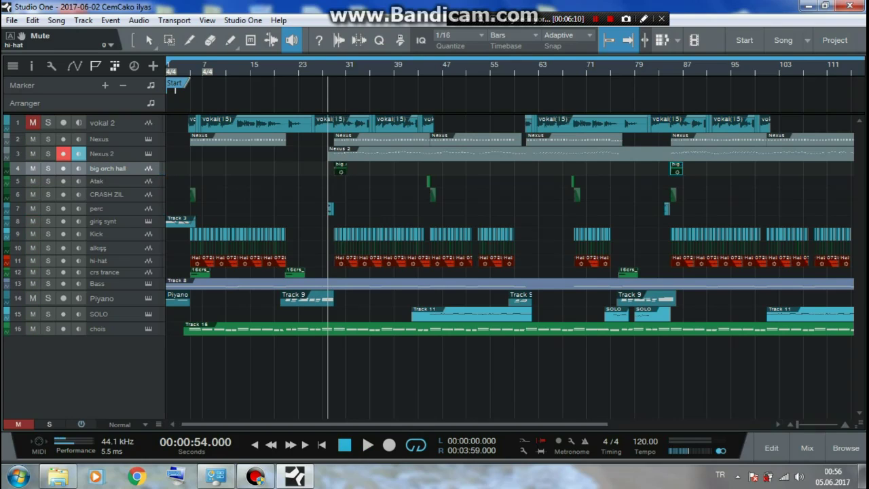
{"action": "key", "text": "space"}
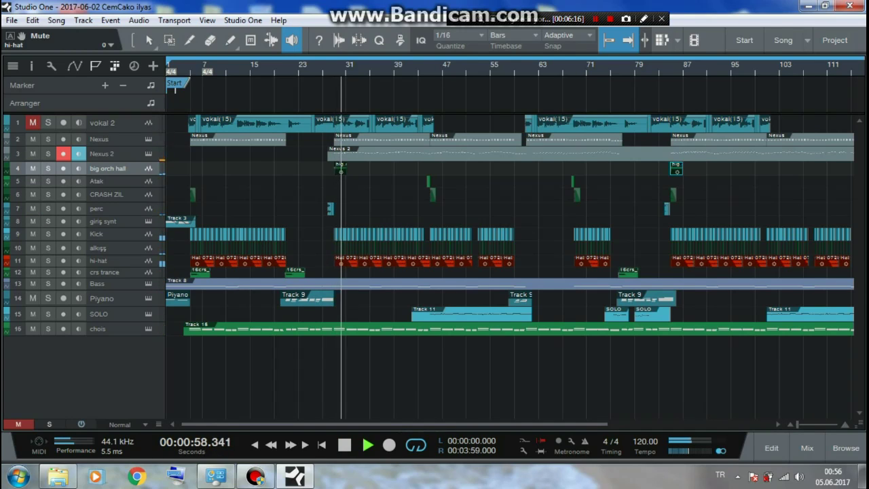
{"action": "key", "text": "space"}
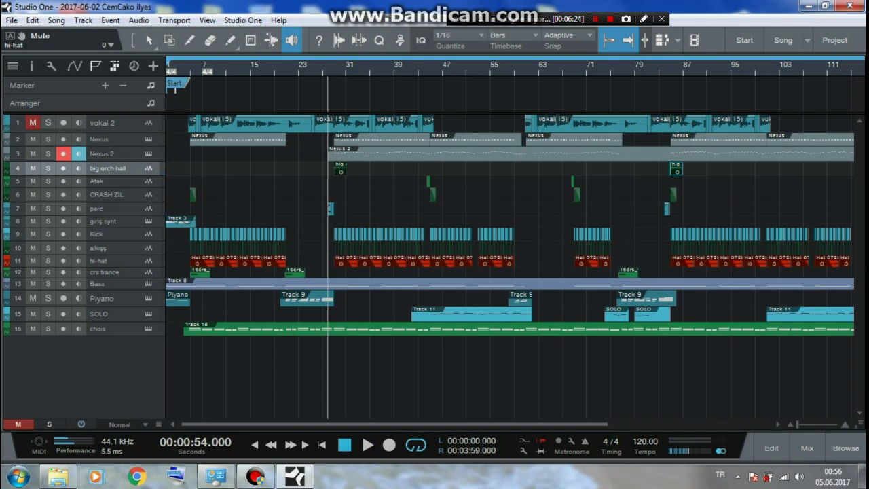
Step: Mute the tracks from Nexus to chois except Atak and CRASH ZIL, and audition those two from about bar 44
{"action": "left_click", "coordinate": [424, 66]}
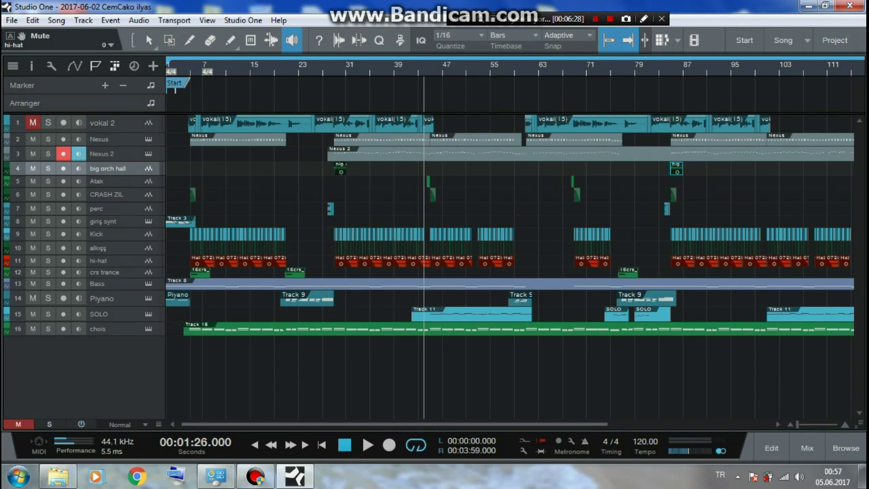
{"action": "left_click_drag", "start_coordinate": [33, 139], "coordinate": [32, 247]}
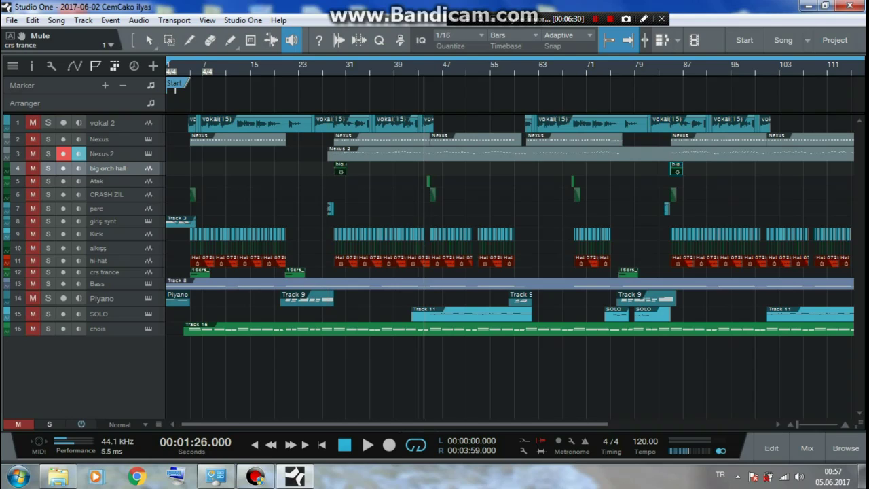
{"action": "left_click_drag", "start_coordinate": [33, 181], "coordinate": [32, 195]}
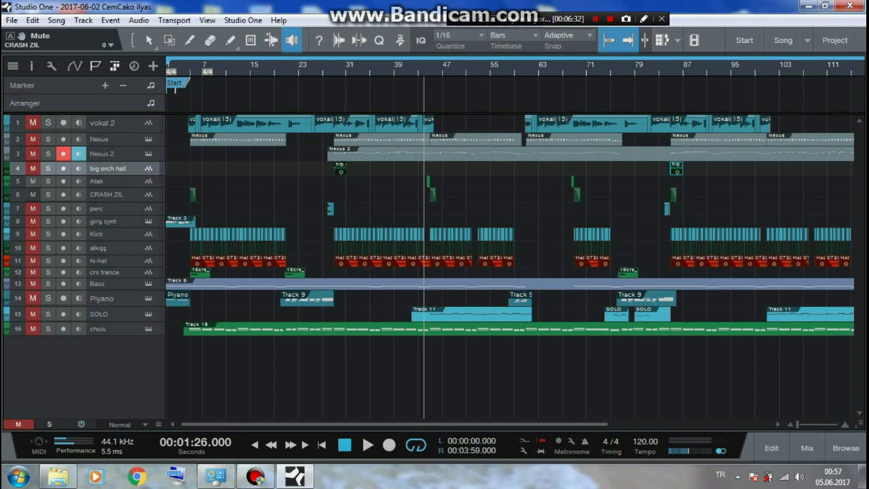
{"action": "key", "text": "space"}
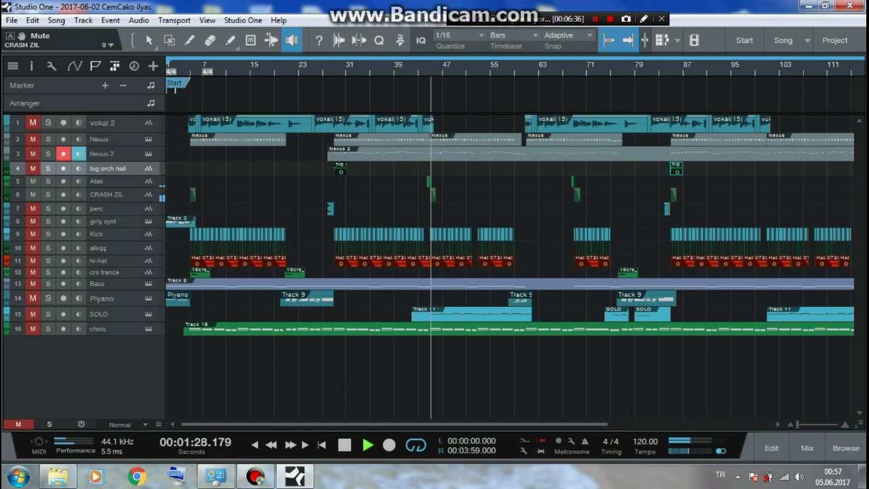
{"action": "key", "text": "space"}
Step: Unmute all tracks from Nexus to chois and play the mix through the first Atak clip and the CRASH ZIL clip after it
{"action": "left_click_drag", "start_coordinate": [33, 168], "coordinate": [32, 328]}
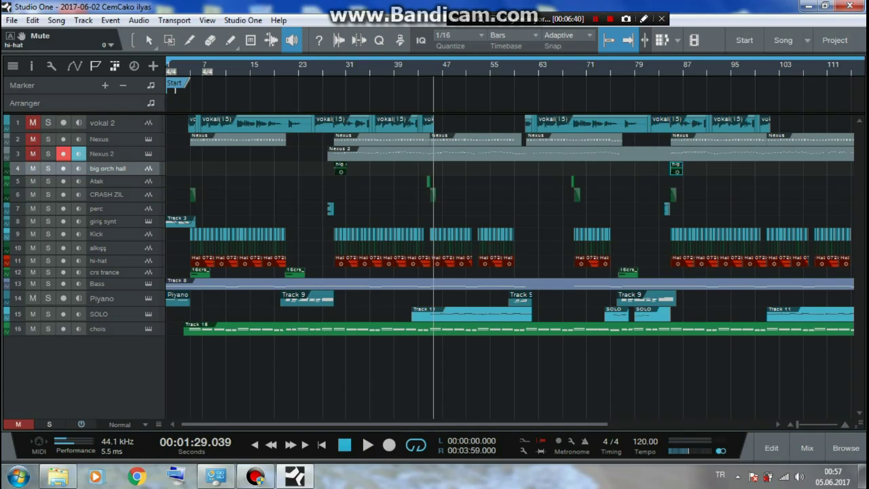
{"action": "left_click_drag", "start_coordinate": [33, 140], "coordinate": [32, 154]}
{"action": "left_click", "coordinate": [399, 65]}
{"action": "key", "text": "space"}
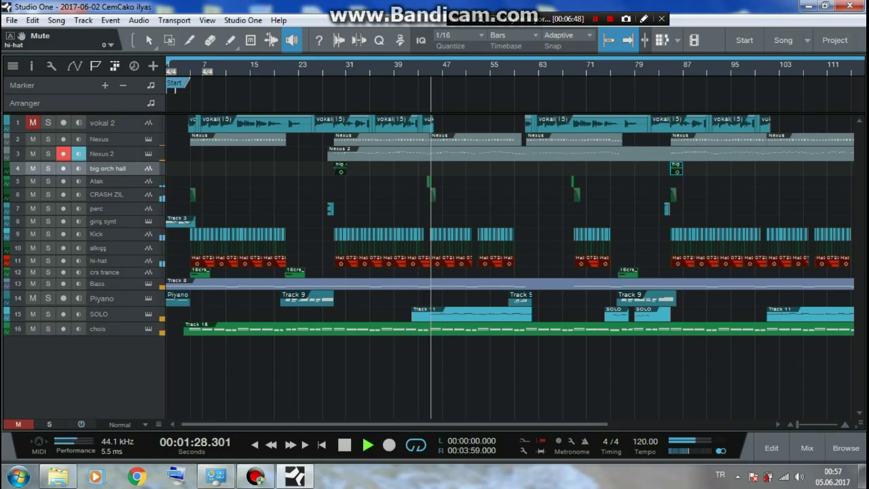
{"action": "key", "text": "space"}
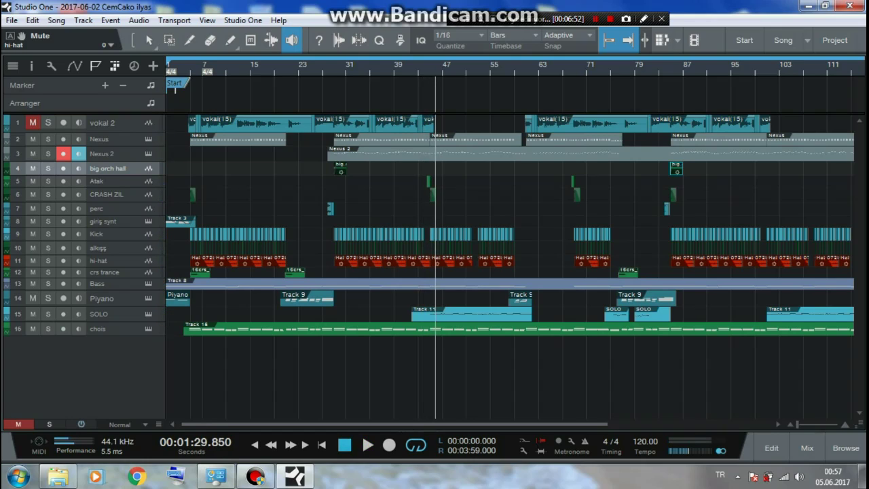
Step: Select the second perc clip and the giriş synt clip in turn, and play the arrangement from the song start
{"action": "left_click", "coordinate": [667, 209]}
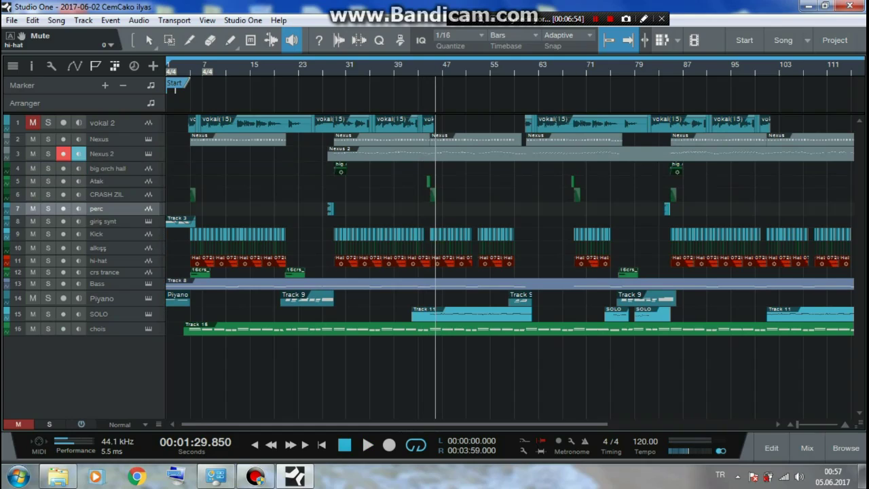
{"action": "left_click", "coordinate": [181, 222]}
{"action": "key", "text": "comma"}
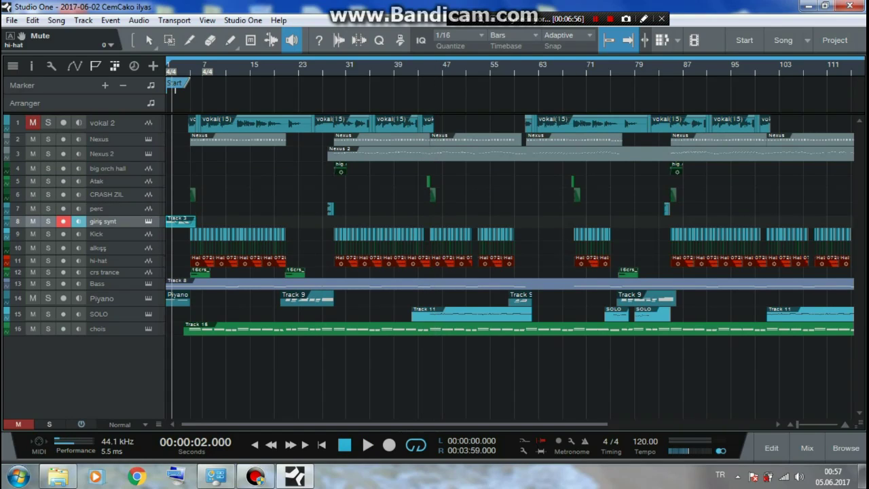
{"action": "key", "text": "space"}
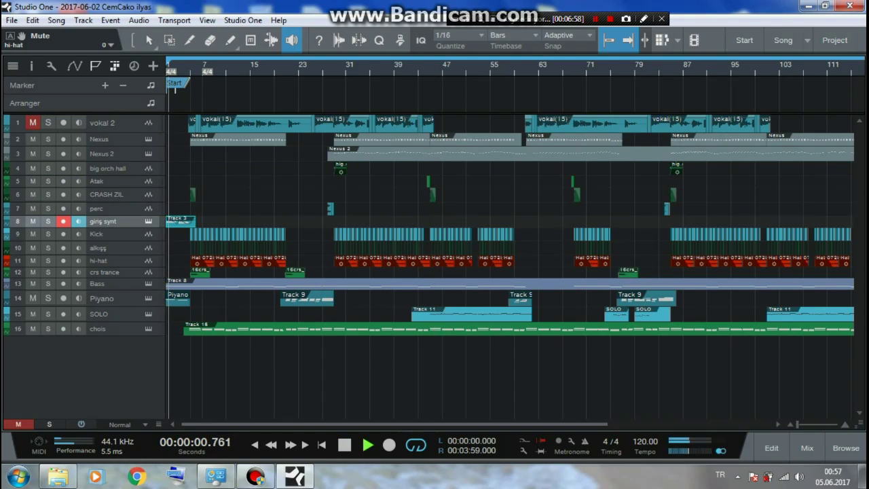
Step: Toggle the Bass and Piyano mutes while the intro plays, leave both unmuted, and return the playhead to the song start
{"action": "left_click", "coordinate": [33, 284]}
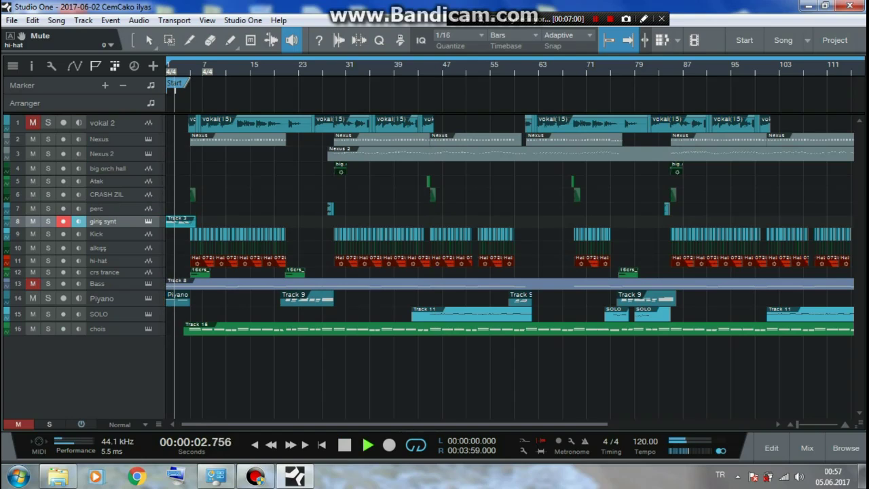
{"action": "left_click", "coordinate": [33, 299]}
{"action": "left_click", "coordinate": [32, 299]}
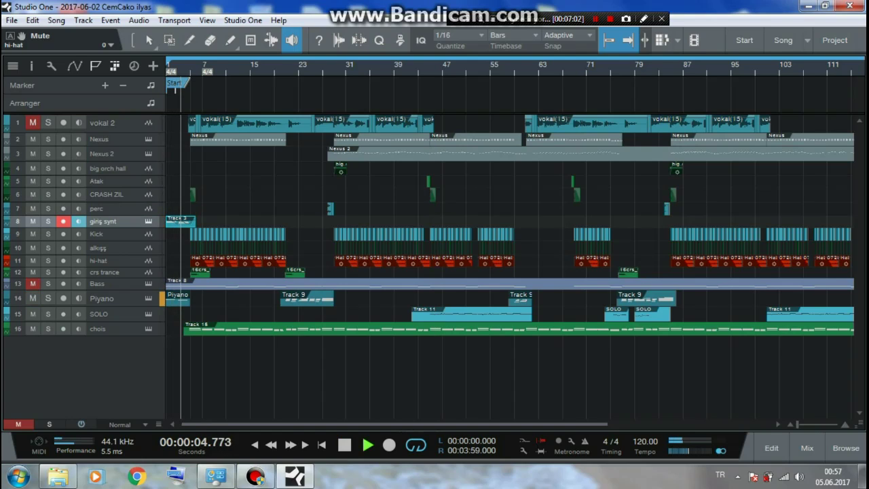
{"action": "left_click", "coordinate": [33, 283]}
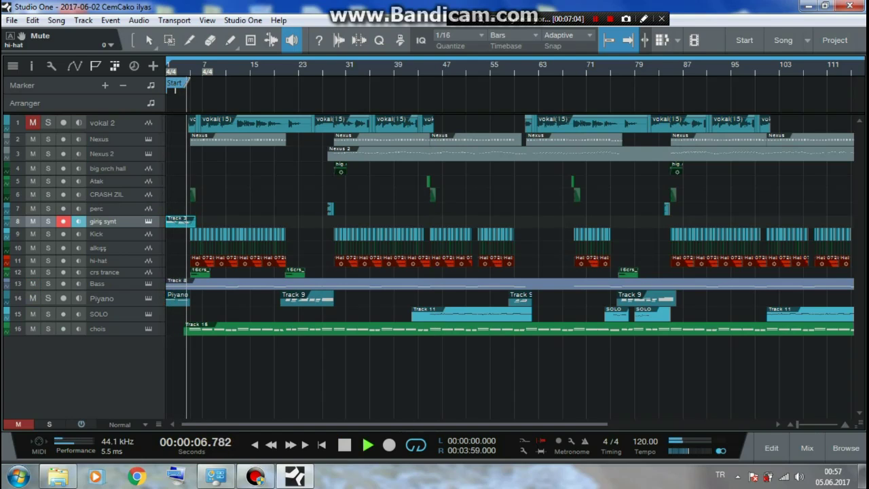
{"action": "key", "text": "space"}
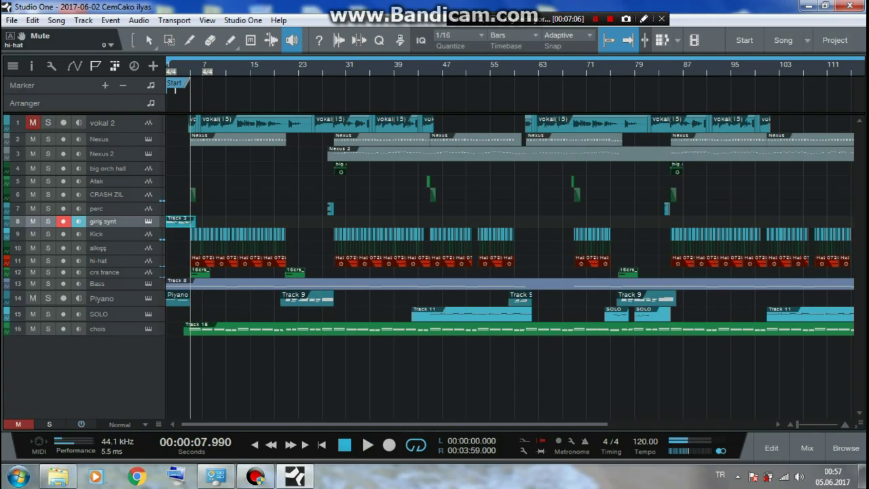
{"action": "left_click", "coordinate": [254, 445]}
{"action": "left_click", "coordinate": [255, 445]}
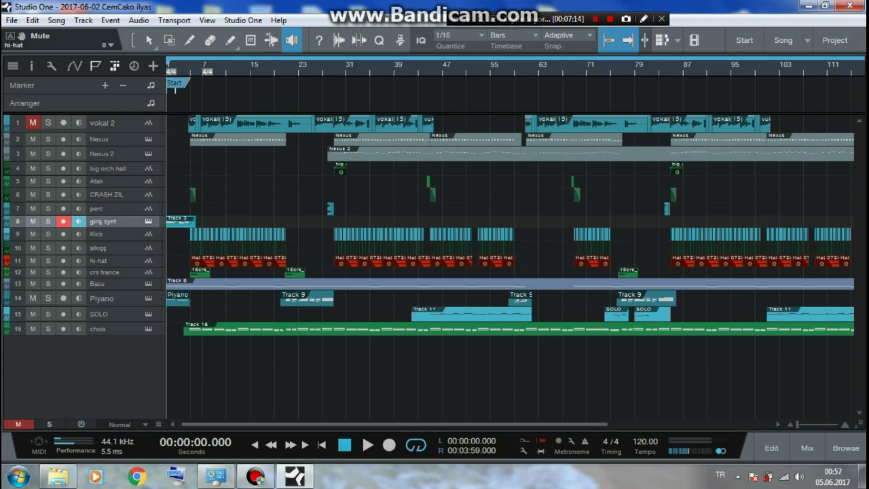
Step: Select the first crs trance clip, mute the other instrument tracks, and audition the drum tracks from Kick to hi-hat from about bar 5
{"action": "left_click", "coordinate": [200, 272]}
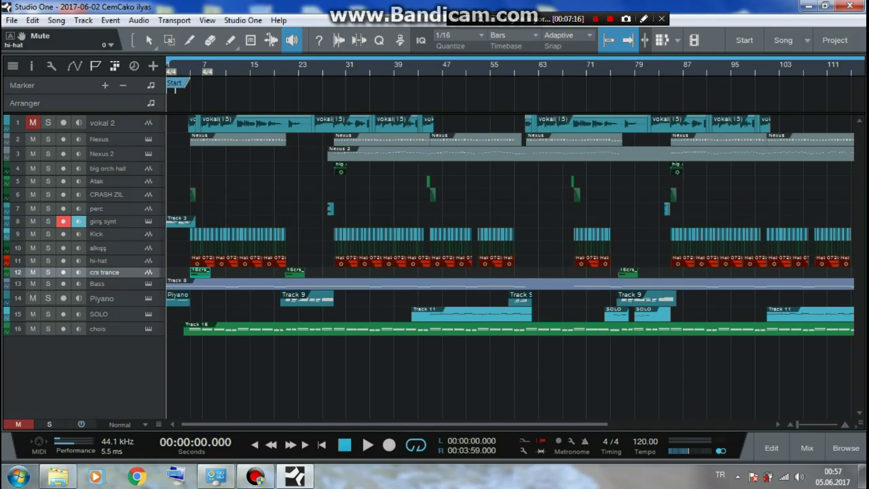
{"action": "left_click_drag", "start_coordinate": [33, 139], "coordinate": [33, 328]}
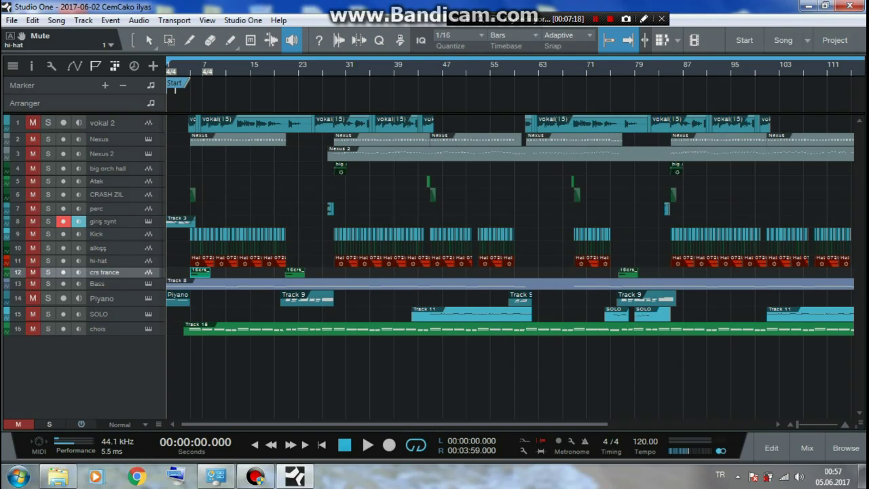
{"action": "key", "text": "space"}
{"action": "left_click", "coordinate": [190, 66]}
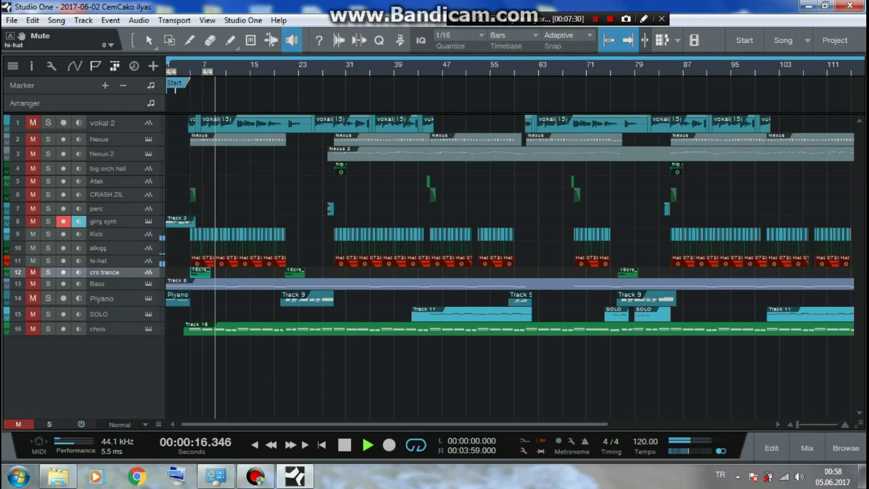
{"action": "key", "text": "space"}
Step: Unmute all tracks from Nexus to chois, play the mix from about bar 5, and return the playhead to the song start
{"action": "left_click_drag", "start_coordinate": [32, 139], "coordinate": [33, 329]}
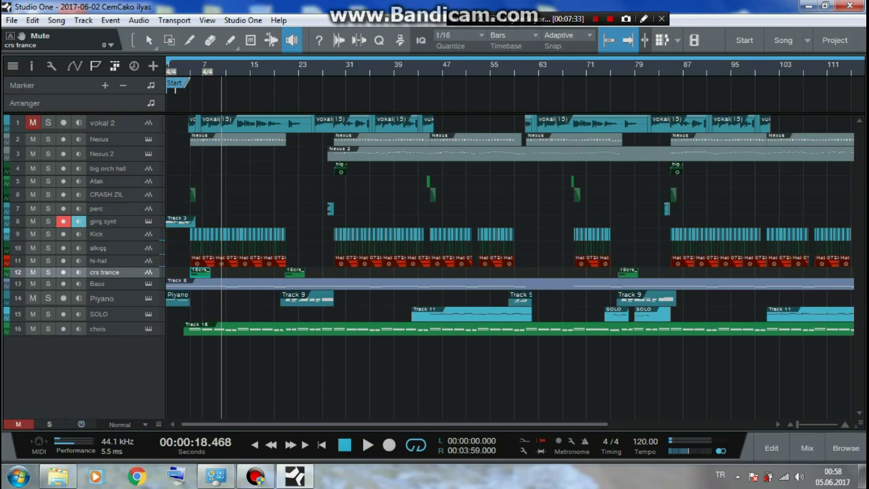
{"action": "key", "text": "space"}
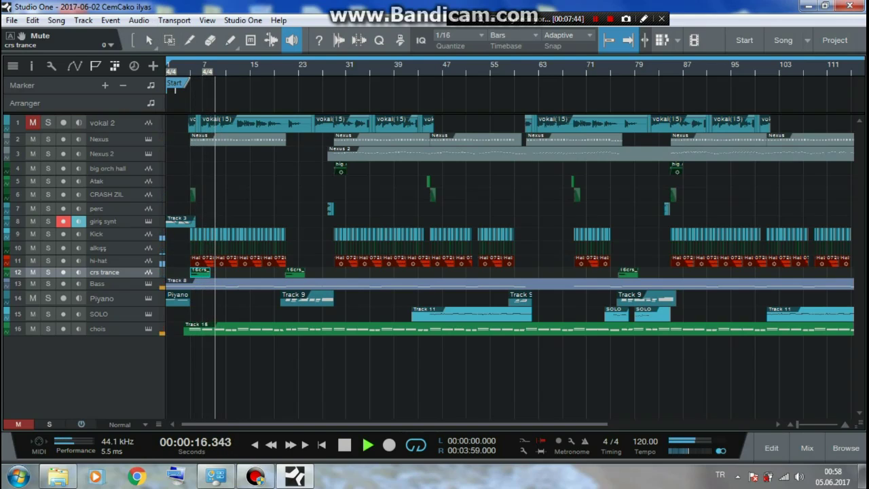
{"action": "key", "text": "space"}
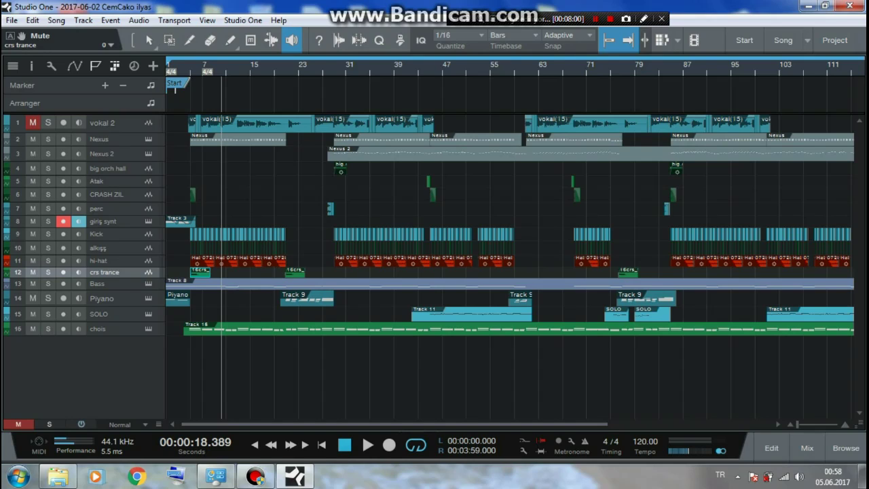
{"action": "key", "text": "comma"}
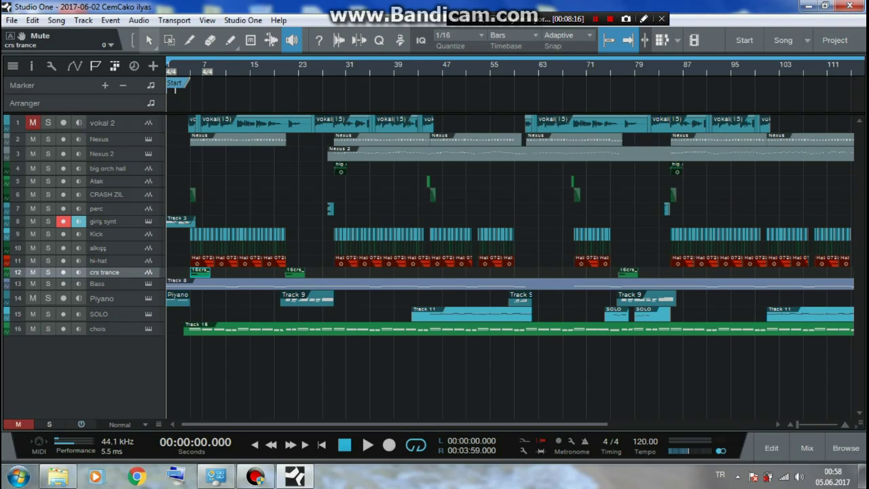
Step: Select the Bass clip with the Arrow tool, mute the other instrument tracks, and start playback from the song start
{"action": "left_click", "coordinate": [149, 40]}
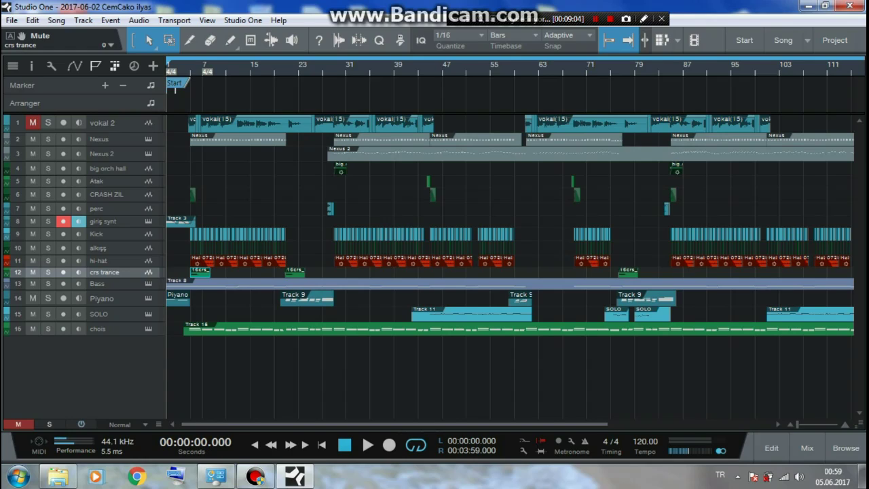
{"action": "left_click", "coordinate": [224, 284]}
{"action": "left_click_drag", "start_coordinate": [33, 139], "coordinate": [32, 328]}
{"action": "key", "text": "space"}
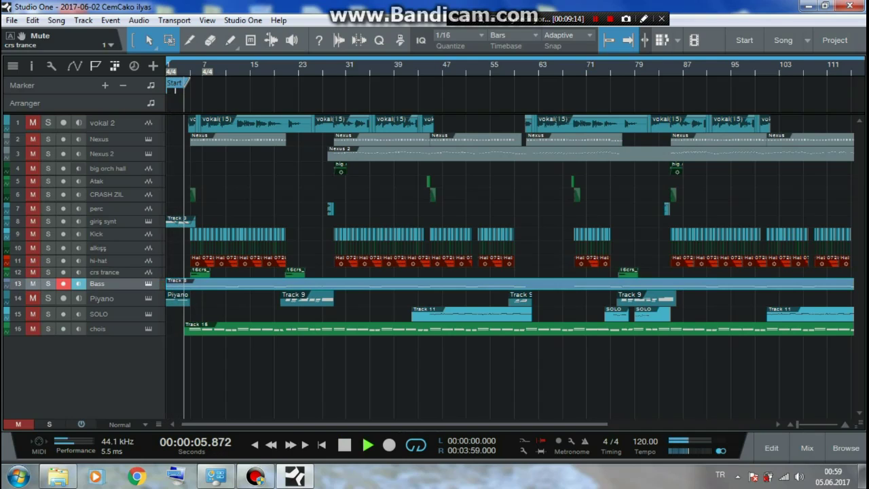
Step: Unmute all tracks from Nexus to chois and increase the height of the Bass track in the arrangement
{"action": "left_click_drag", "start_coordinate": [33, 140], "coordinate": [33, 329]}
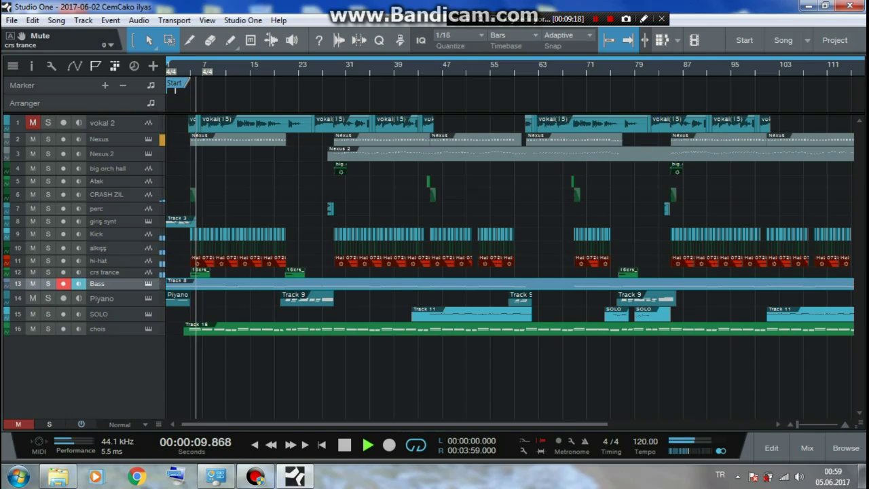
{"action": "left_click_drag", "start_coordinate": [88, 290], "coordinate": [77, 305]}
Step: Set the Bass track's volume to -6 in its inspector, stop playback, and hide the inspector
{"action": "left_click", "coordinate": [31, 66]}
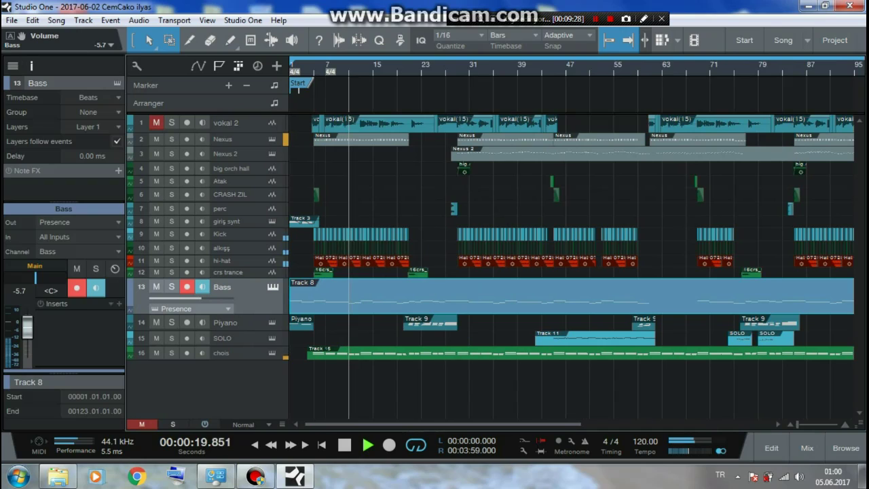
{"action": "left_click", "coordinate": [19, 290]}
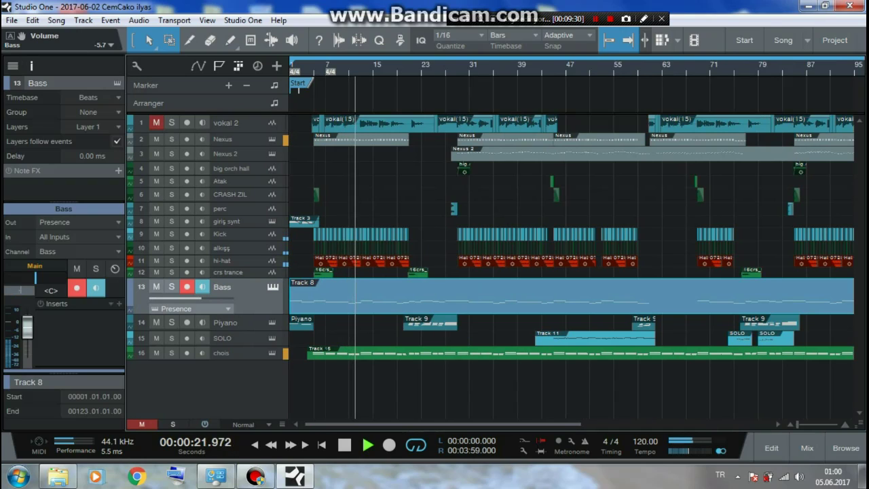
{"action": "type", "text": "-6"}
{"action": "key", "text": "Return"}
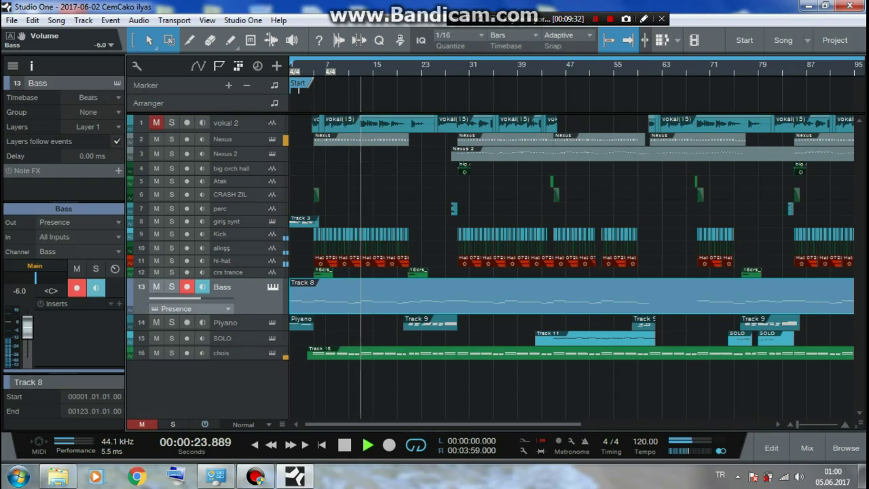
{"action": "key", "text": "space"}
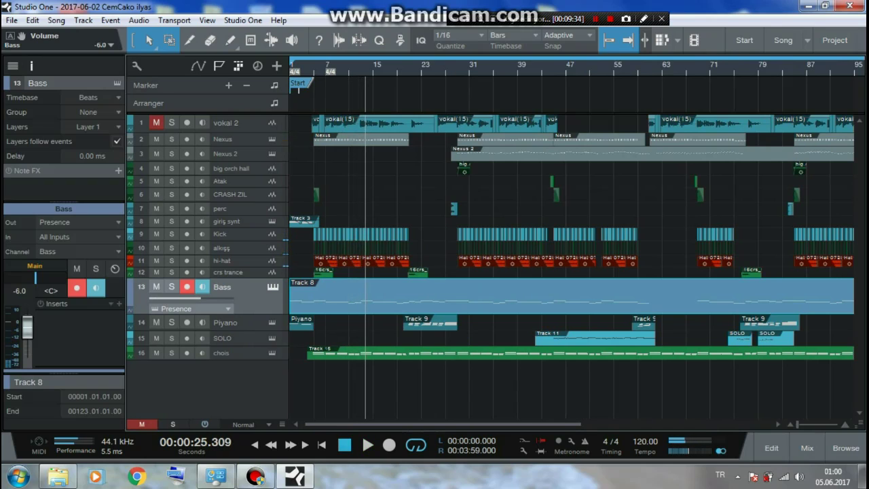
{"action": "left_click", "coordinate": [31, 66]}
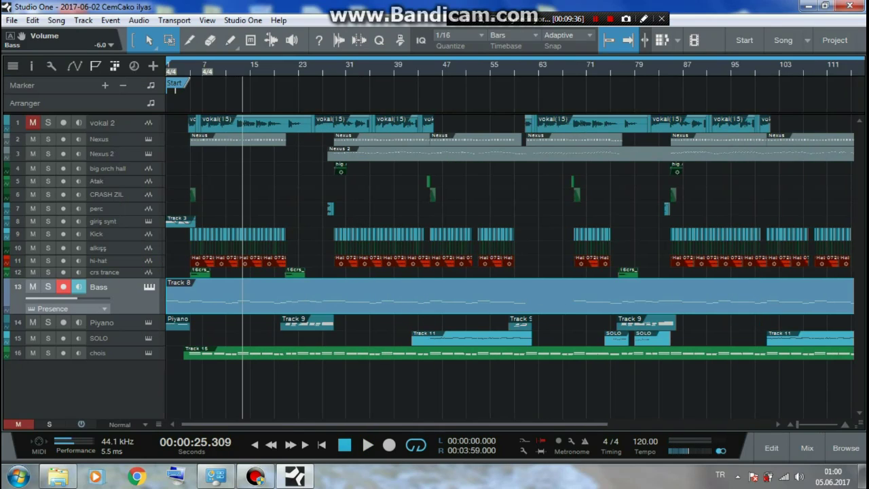
Step: Select the Piyano clip at about bar 58 and mute all other tracks, leaving only Piyano unmuted
{"action": "left_click", "coordinate": [520, 323]}
{"action": "left_click", "coordinate": [32, 140]}
{"action": "left_click", "coordinate": [33, 155]}
{"action": "left_click_drag", "start_coordinate": [33, 155], "coordinate": [32, 353]}
{"action": "left_click", "coordinate": [32, 323]}
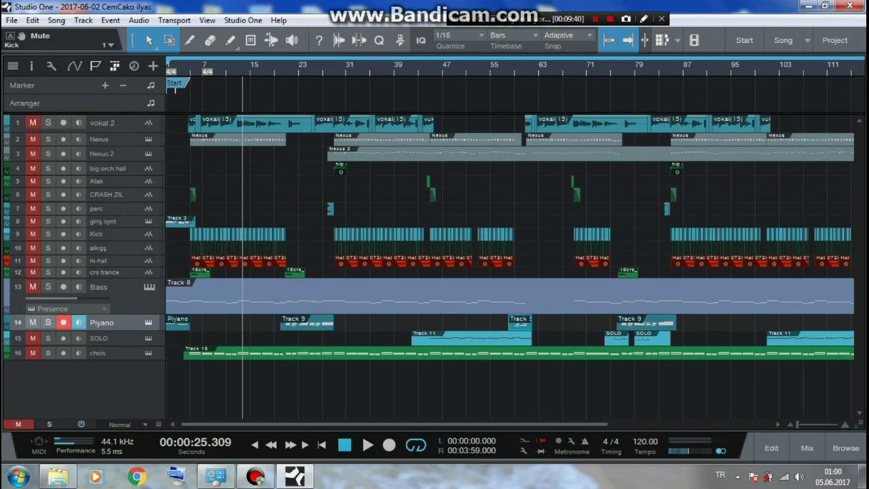
Step: Place the playhead at about bar 2 and audition the first Piyano clip alone
{"action": "left_click", "coordinate": [175, 89]}
{"action": "key", "text": "space"}
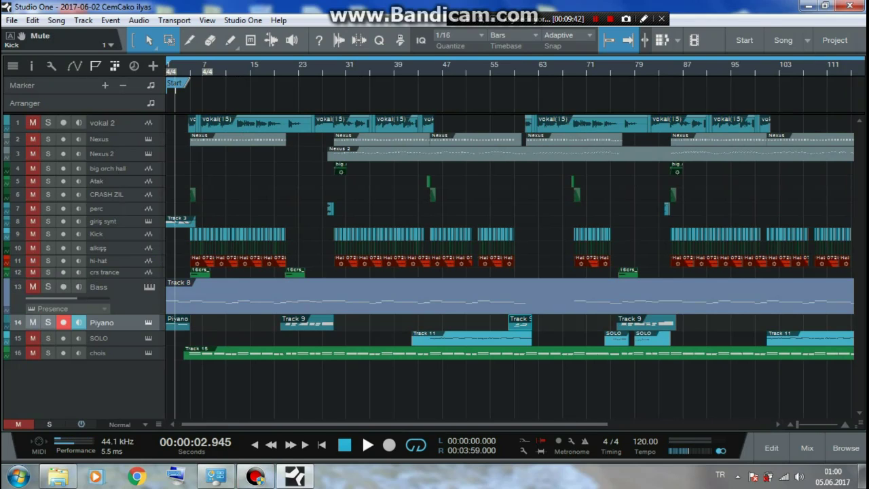
{"action": "left_click", "coordinate": [345, 445]}
{"action": "left_click", "coordinate": [345, 445]}
{"action": "left_click", "coordinate": [345, 445]}
{"action": "key", "text": "space"}
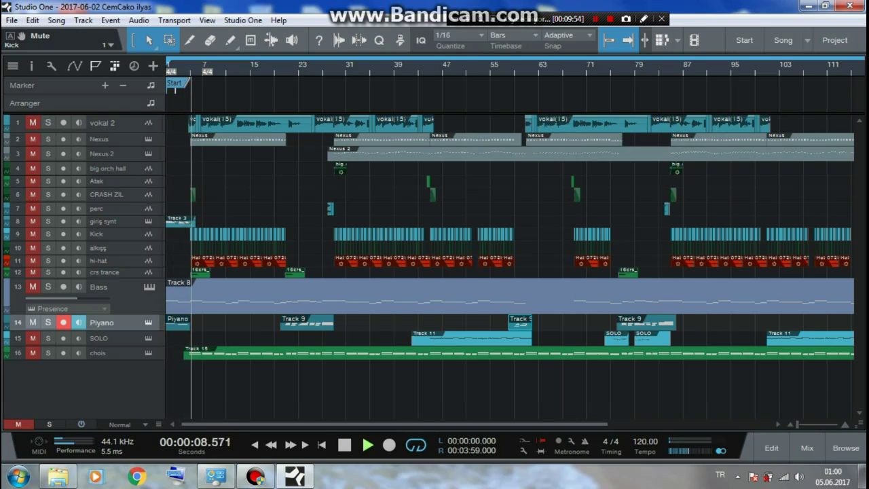
Step: Play the mix from about bar 20, where the second Piyano clip starts
{"action": "left_click", "coordinate": [292, 66]}
{"action": "left_click", "coordinate": [281, 66]}
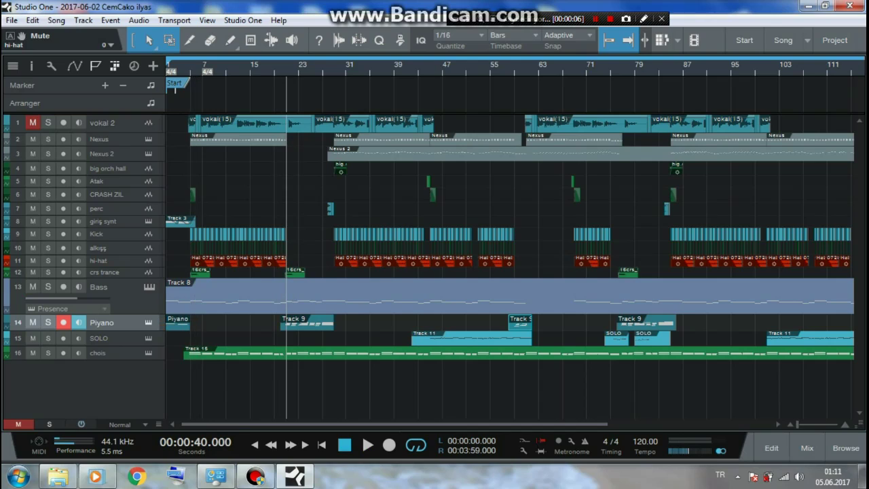
{"action": "left_click", "coordinate": [412, 67]}
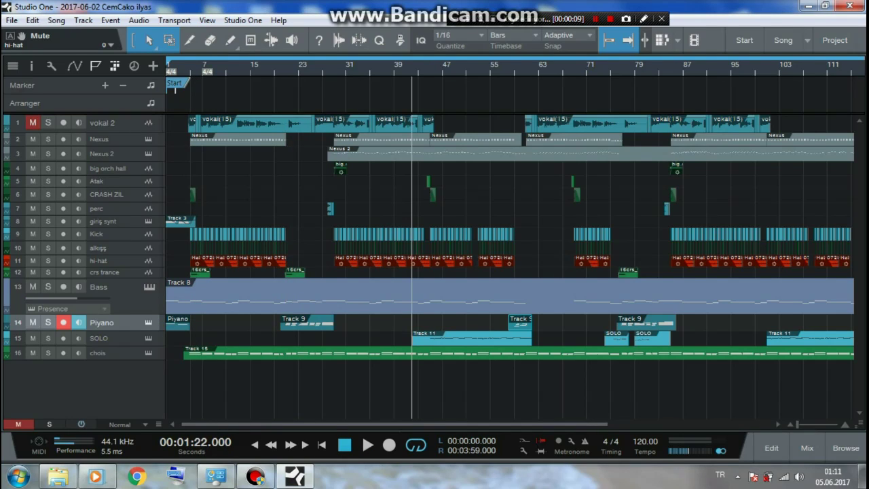
{"action": "left_click", "coordinate": [281, 67]}
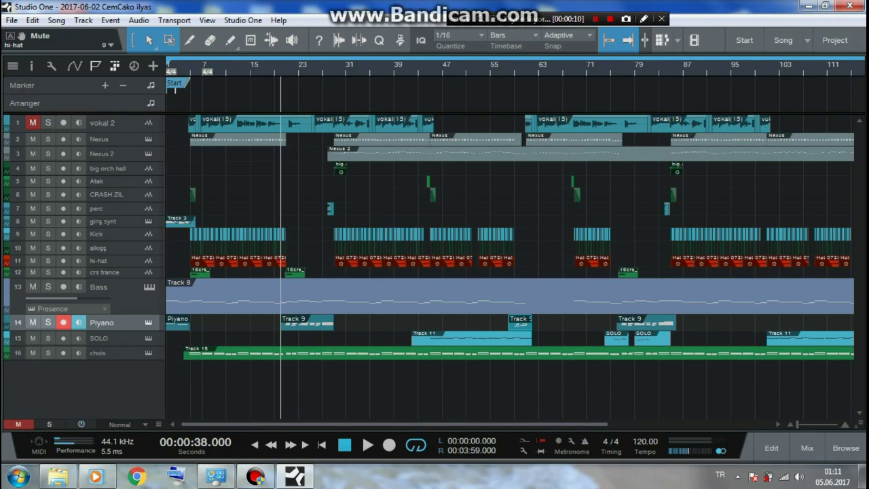
{"action": "key", "text": "space"}
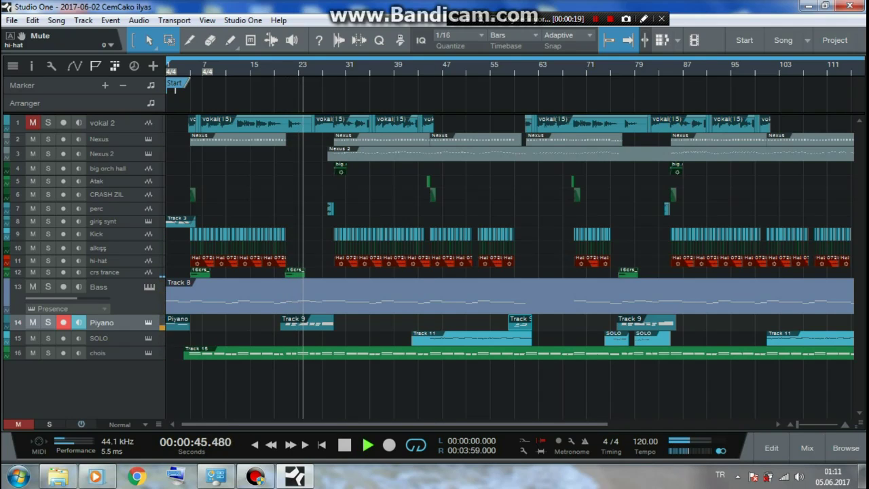
Step: Audition the mix from the Piyano clip at about bar 58, briefly unmuting vokal 2 during playback and muting it again
{"action": "left_click", "coordinate": [508, 65]}
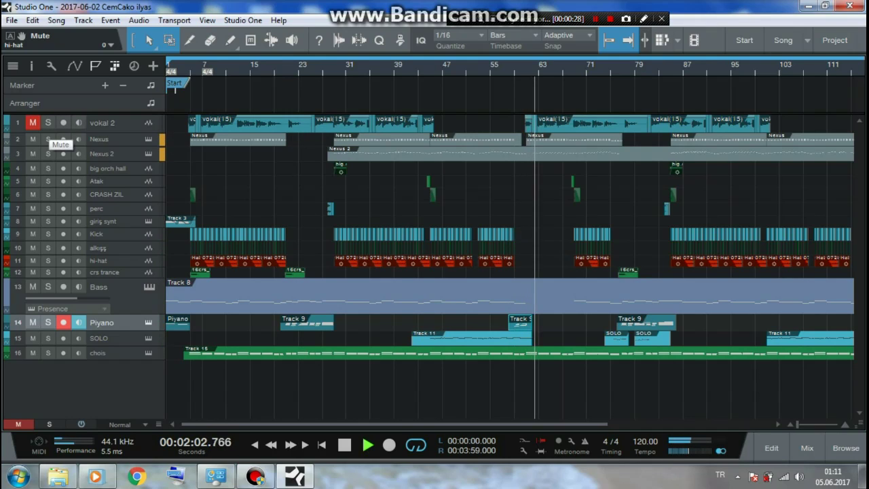
{"action": "left_click", "coordinate": [33, 123]}
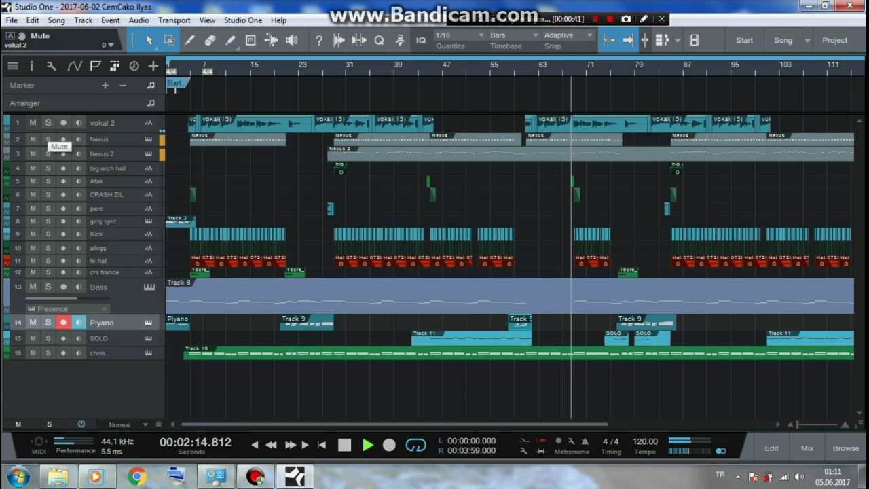
{"action": "left_click", "coordinate": [33, 123]}
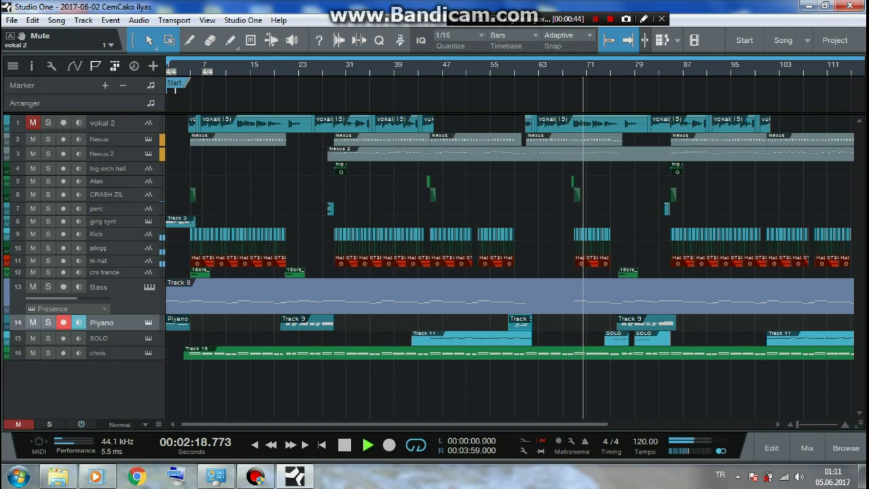
Step: Audition the mix around the last Piyano clip and the two SOLO clips, and return the playhead to the song start
{"action": "left_click", "coordinate": [617, 67]}
{"action": "key", "text": "KP_Subtract"}
{"action": "key", "text": "space"}
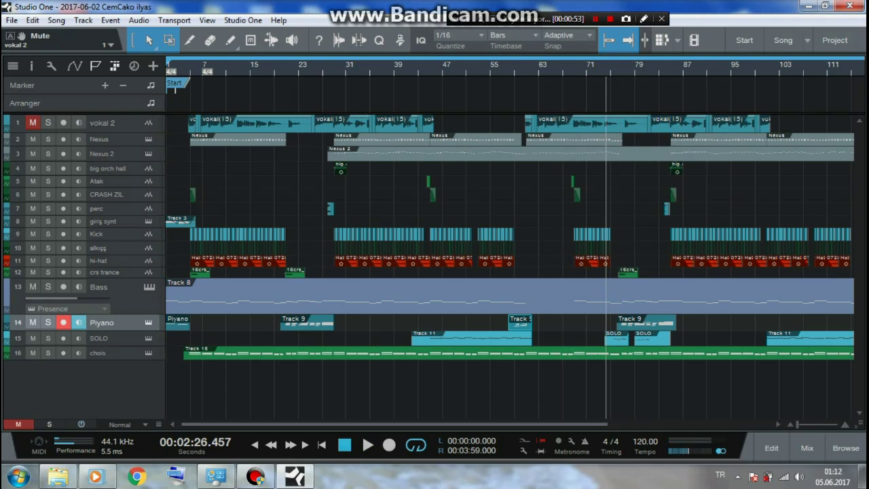
{"action": "key", "text": "KP_Subtract"}
{"action": "key", "text": "KP_Add"}
{"action": "key", "text": "space"}
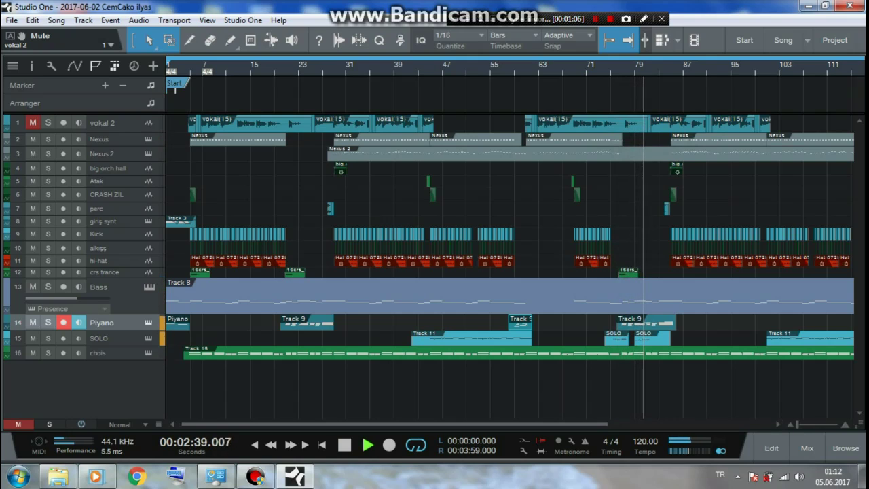
{"action": "key", "text": "space"}
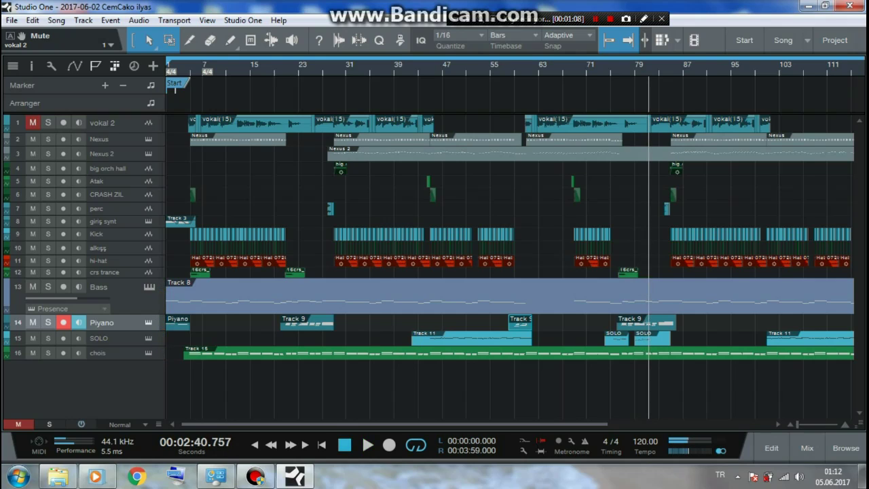
{"action": "key", "text": "Home"}
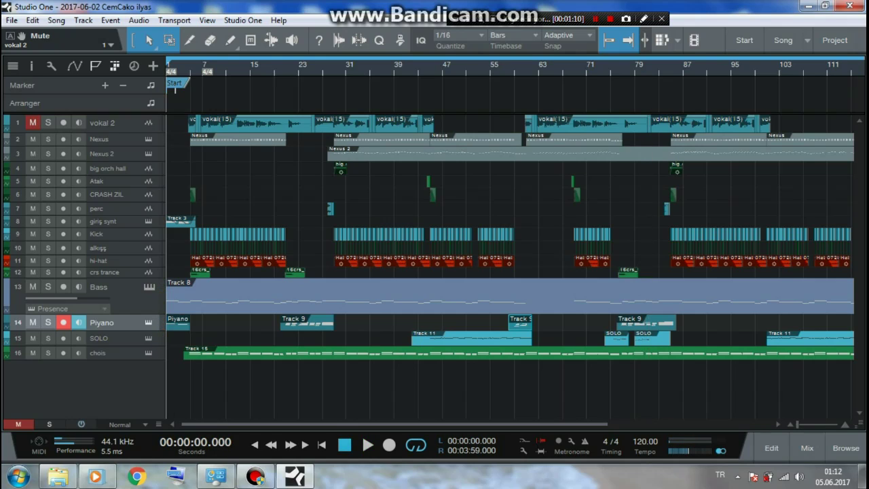